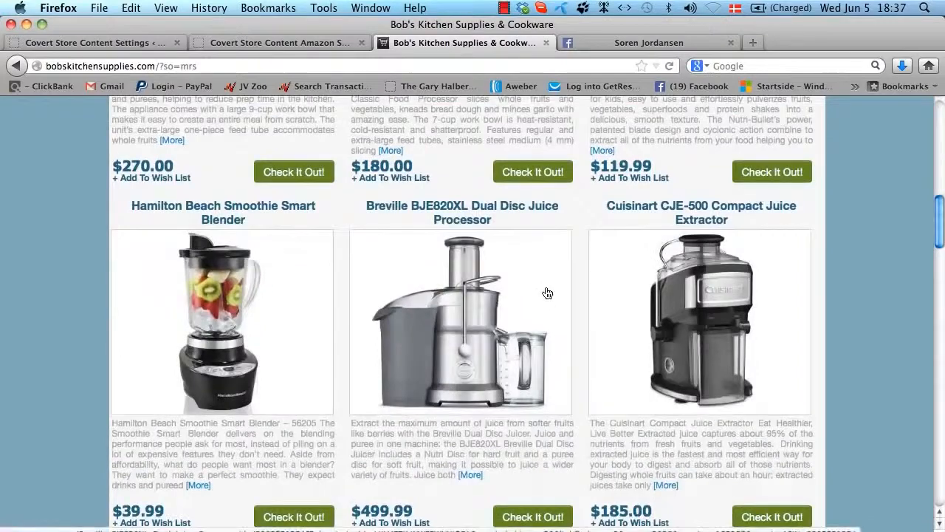
- Open the Covert Store Content settings from the storefront page and review the list of posting keywords
scroll(547, 293, up, 5)
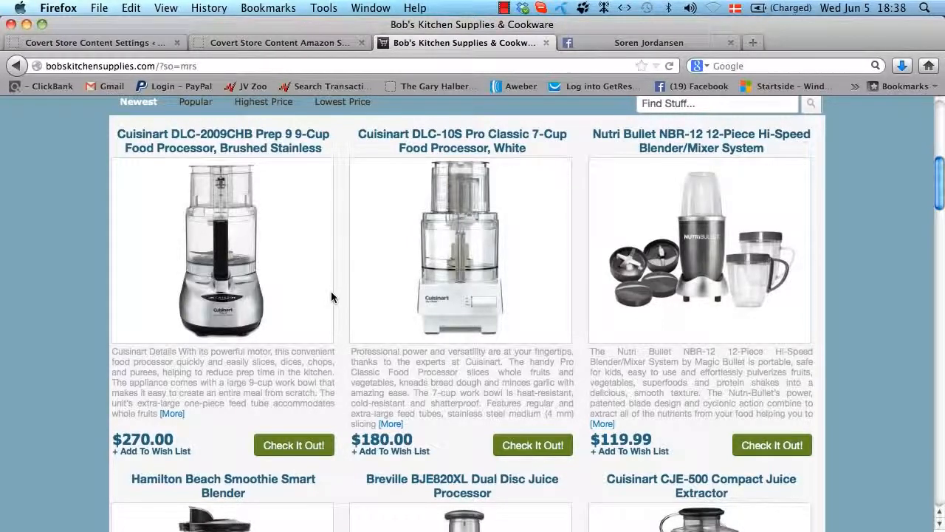
scroll(331, 297, up, 3)
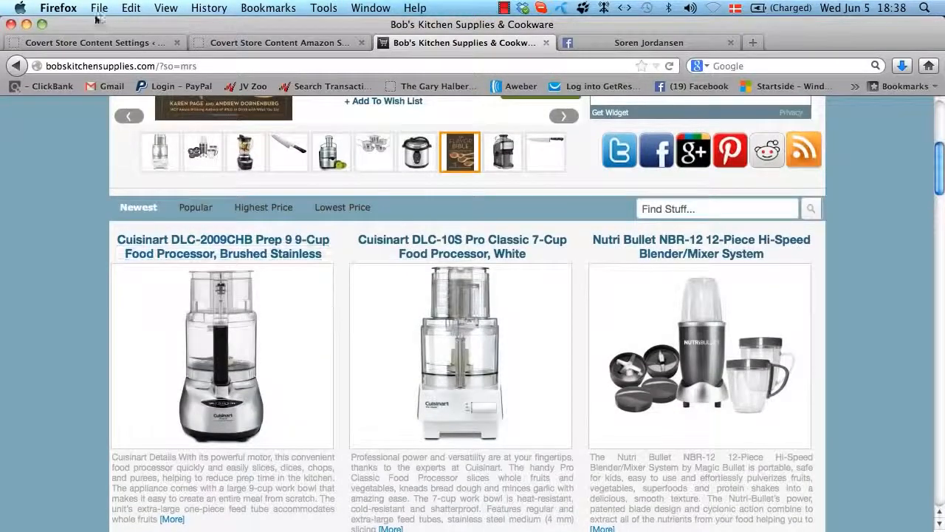
click(83, 43)
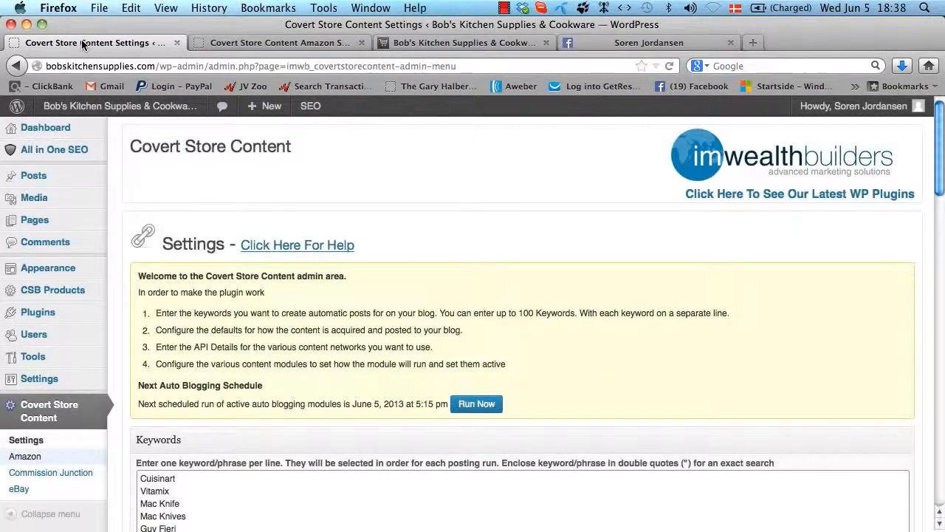
scroll(385, 205, down, 1)
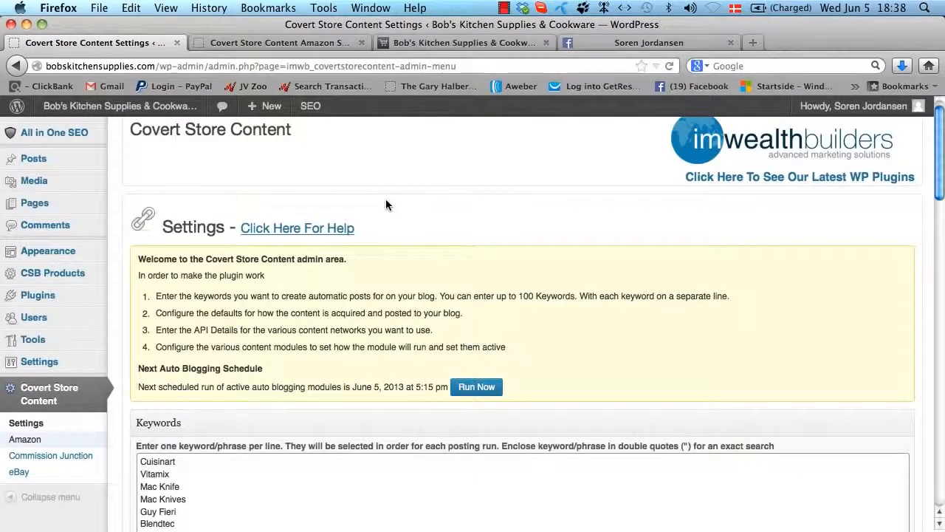
scroll(386, 204, down, 3)
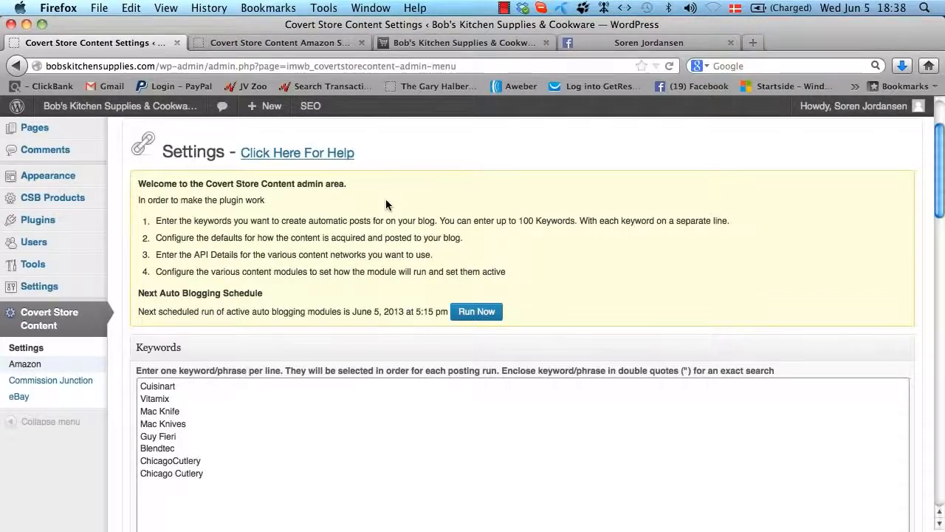
scroll(353, 237, down, 5)
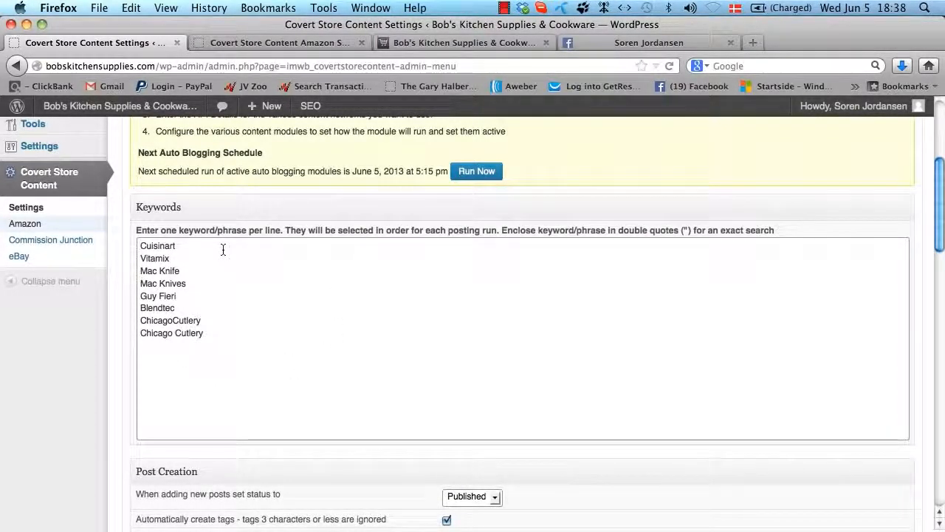
click(211, 334)
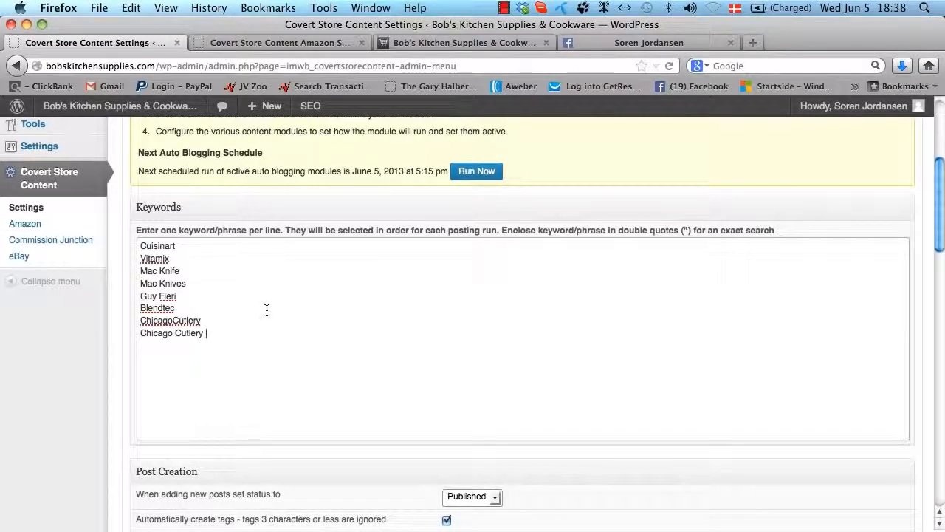
- Switch the status for newly added posts to Draft and set it back to Published
scroll(302, 365, down, 5)
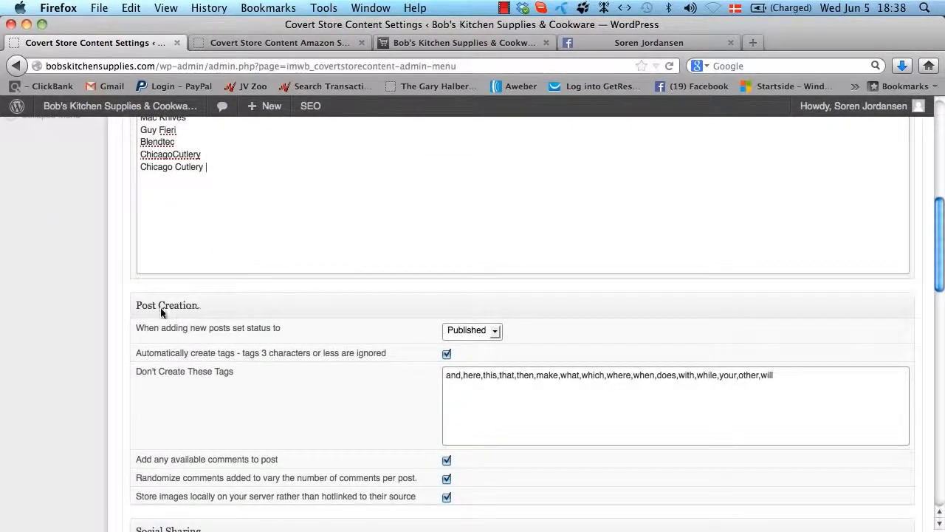
scroll(346, 305, down, 1)
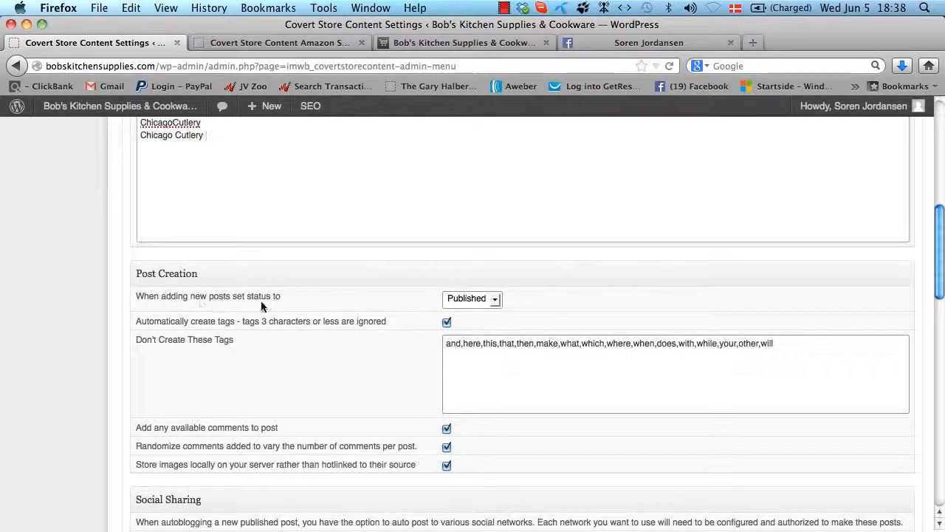
click(458, 300)
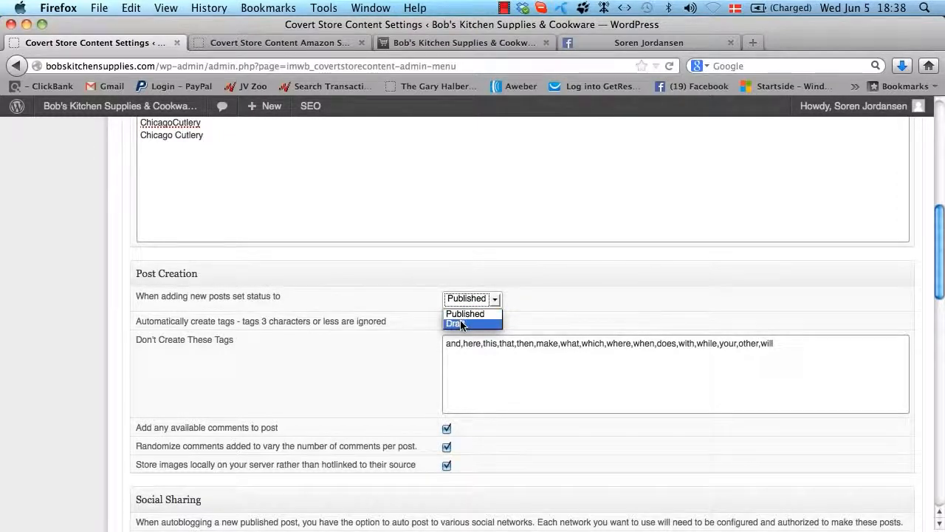
click(458, 323)
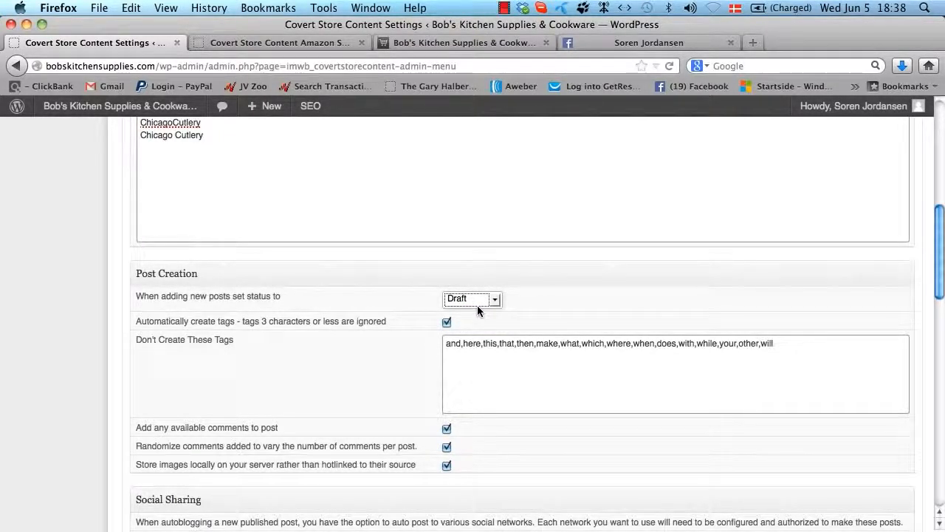
click(479, 302)
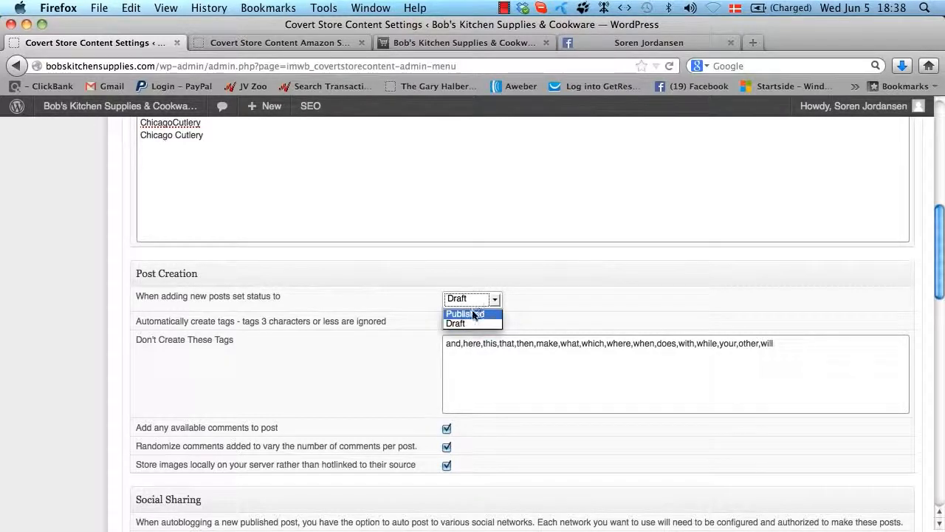
click(471, 311)
- Review the remaining post creation options and the Social Sharing, Amazon, Commission Junction and eBay settings
scroll(376, 309, down, 2)
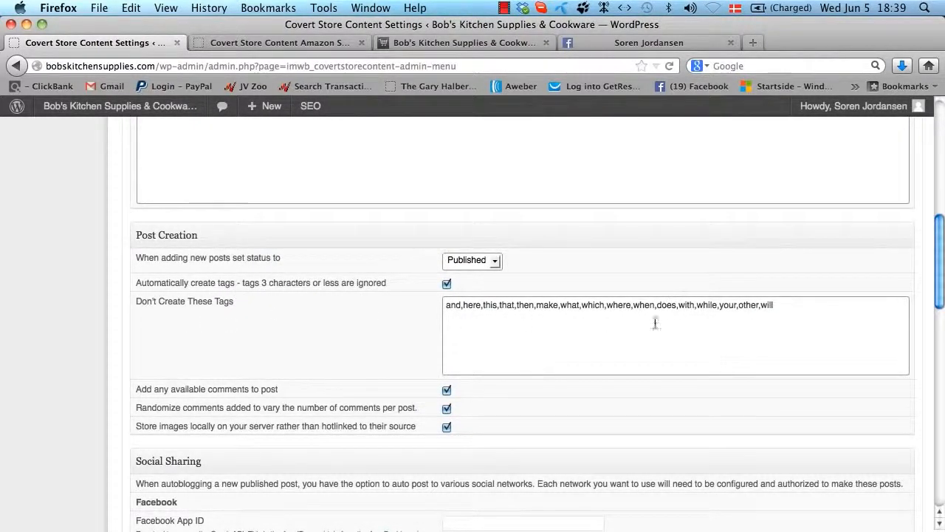
scroll(360, 351, down, 1)
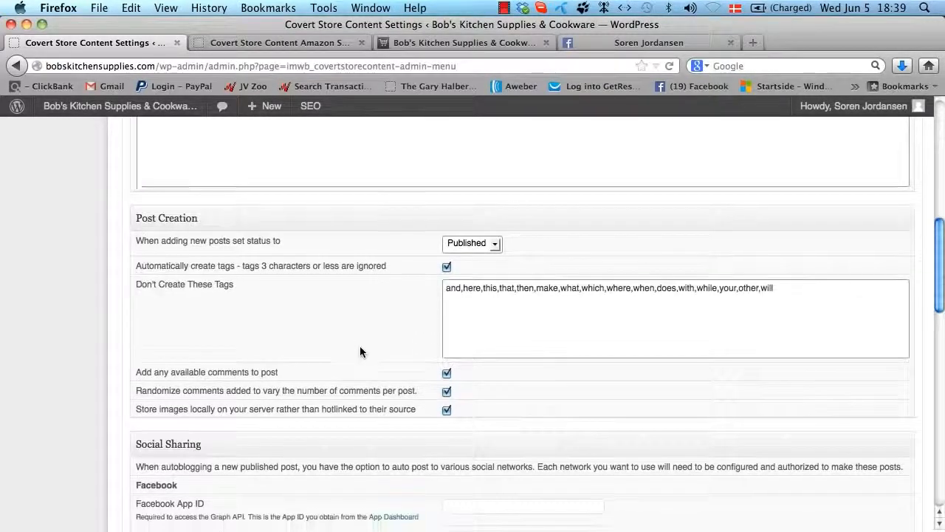
scroll(360, 352, down, 1)
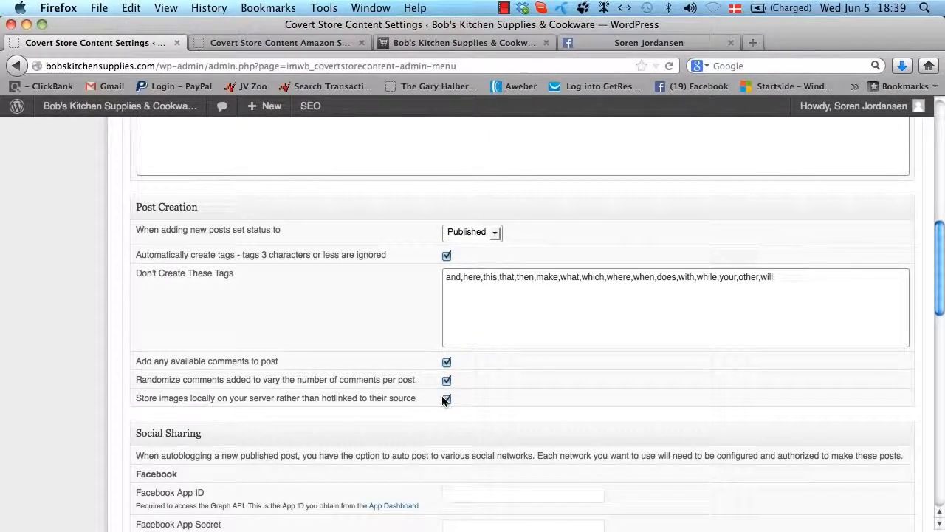
scroll(443, 399, down, 5)
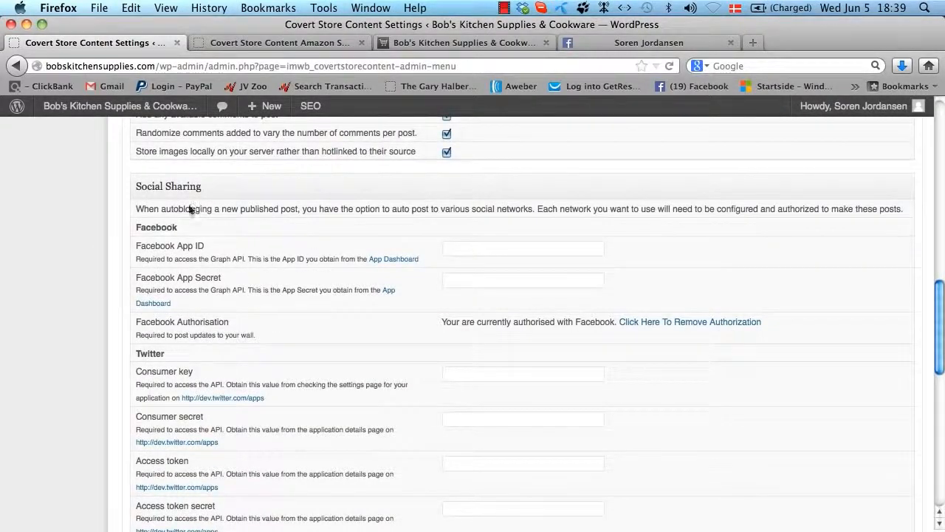
scroll(251, 327, down, 1)
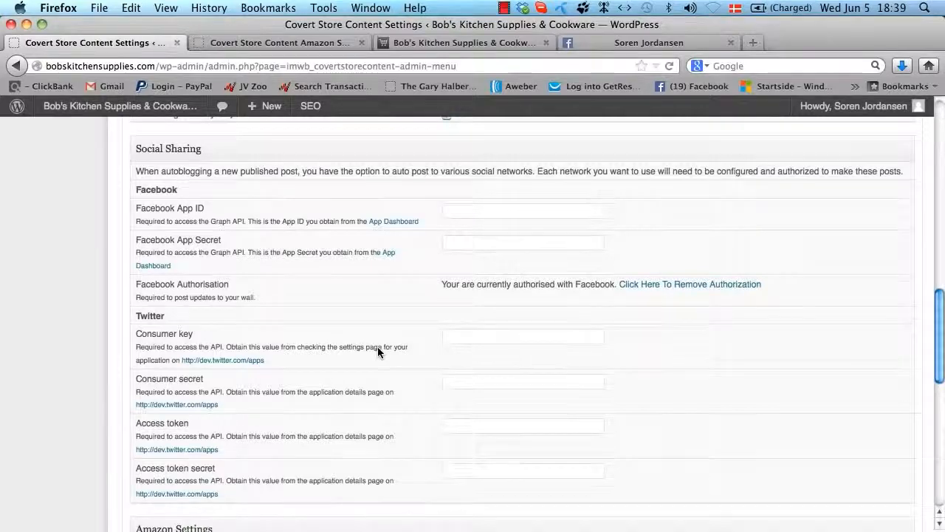
scroll(377, 347, down, 10)
scroll(377, 352, down, 1)
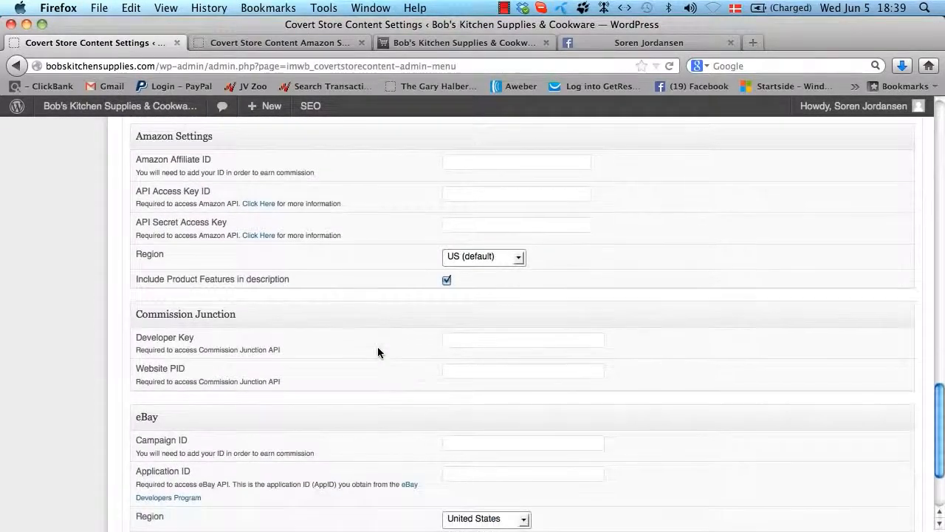
scroll(377, 352, down, 2)
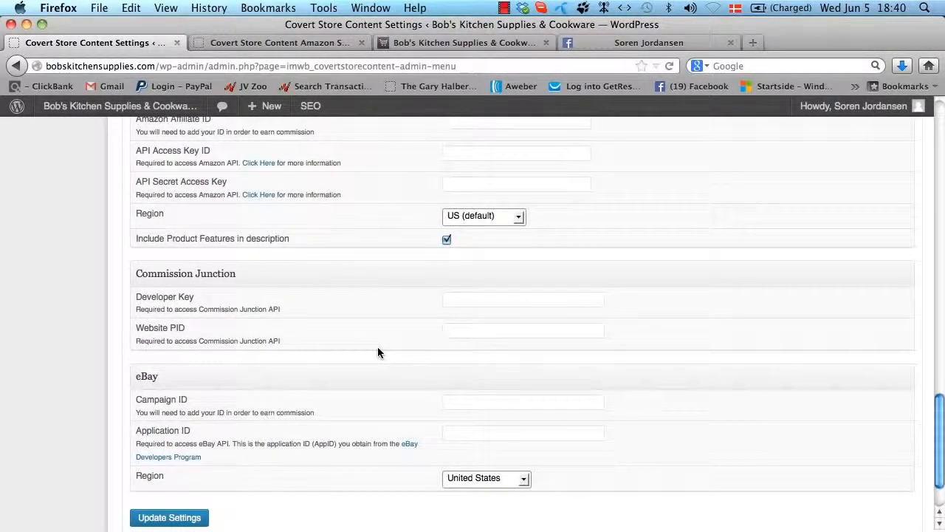
scroll(377, 353, up, 2)
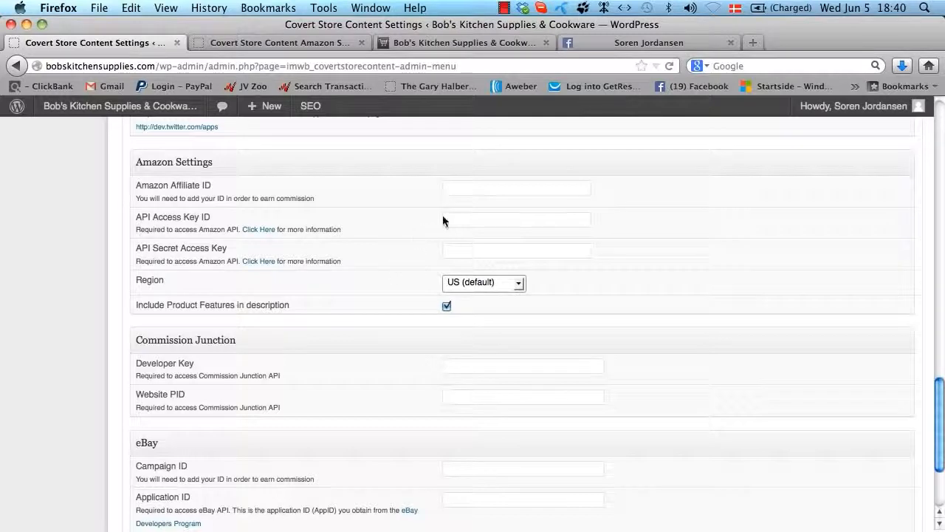
scroll(304, 400, up, 8)
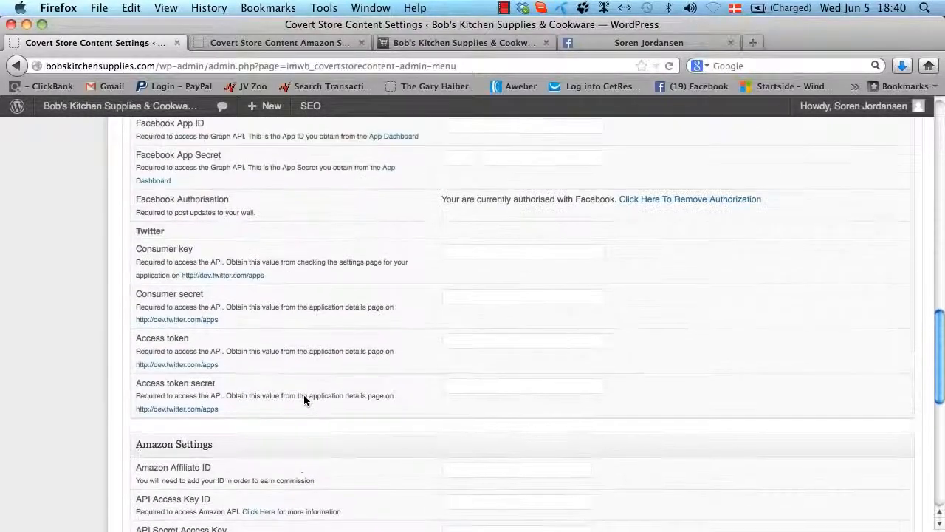
scroll(304, 399, up, 18)
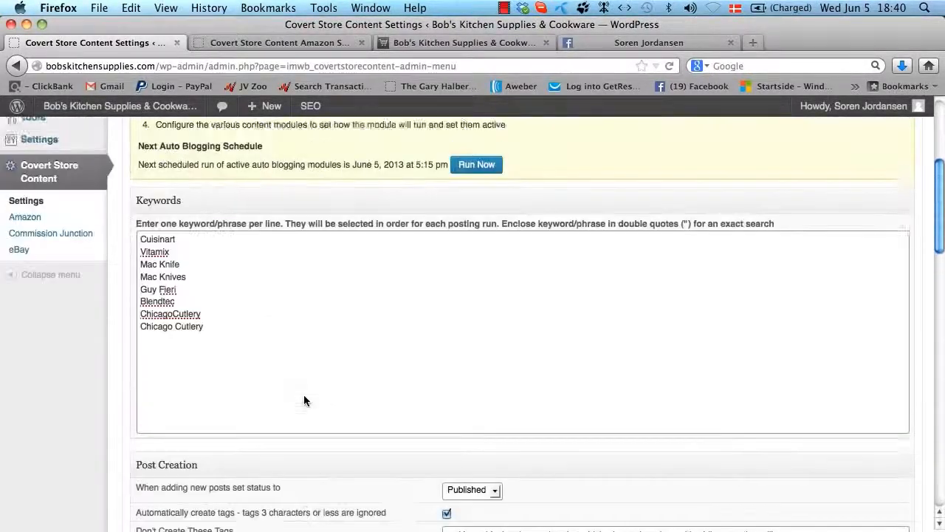
scroll(304, 400, up, 3)
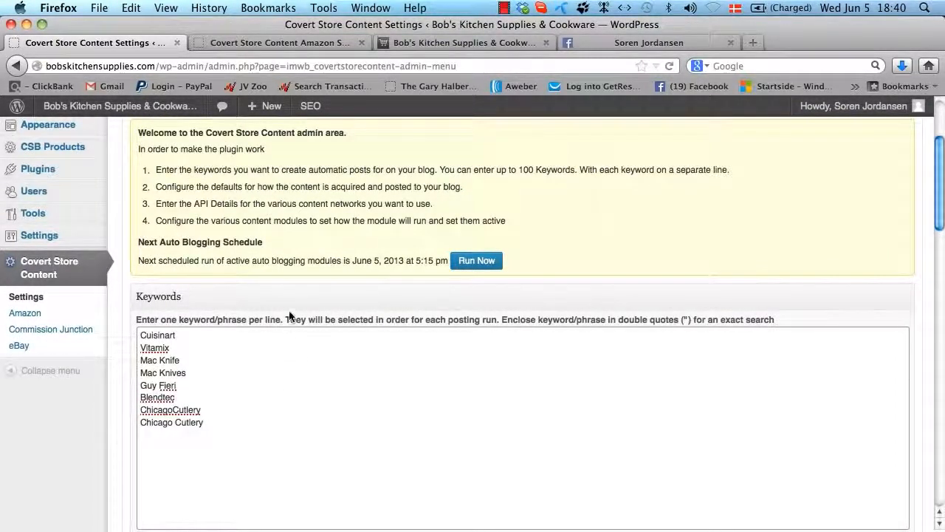
scroll(289, 315, up, 1)
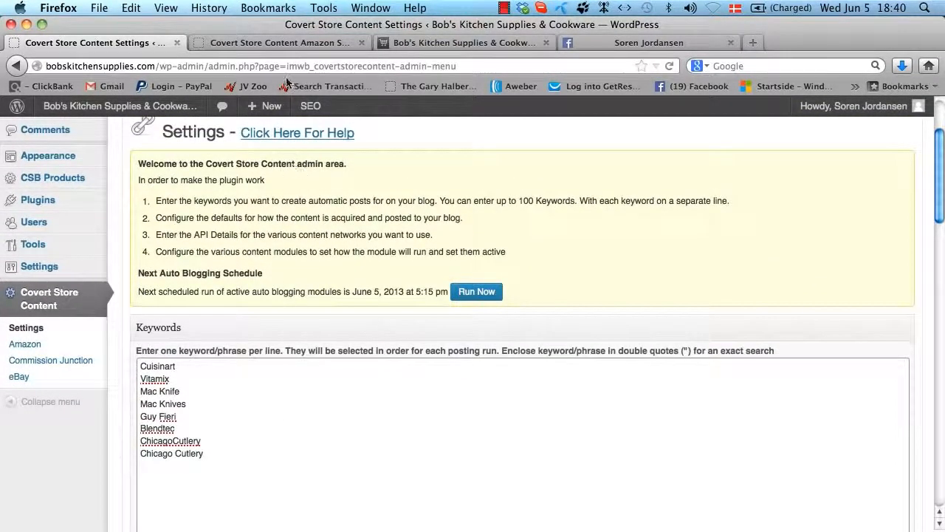
- Add a new Amazon feed named Vitamix and select Vitamix as its search keyword
click(288, 47)
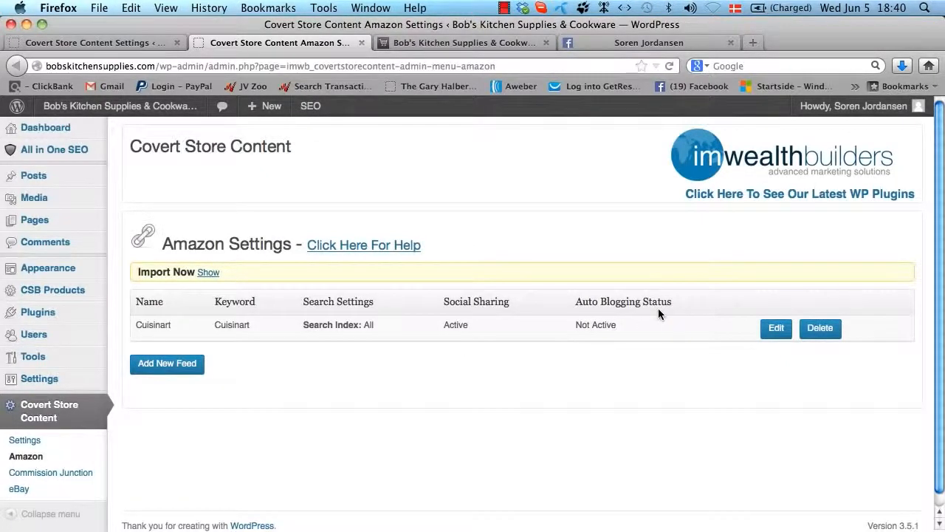
click(154, 375)
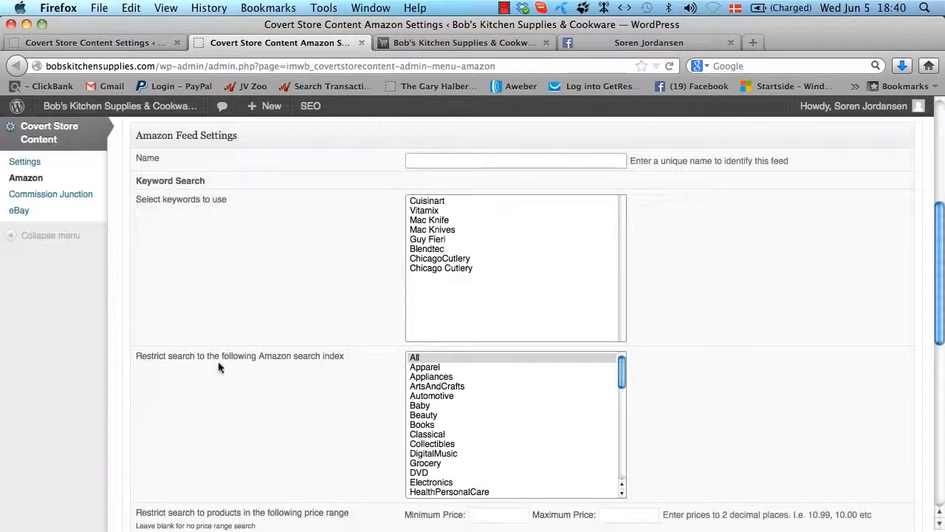
scroll(303, 236, up, 2)
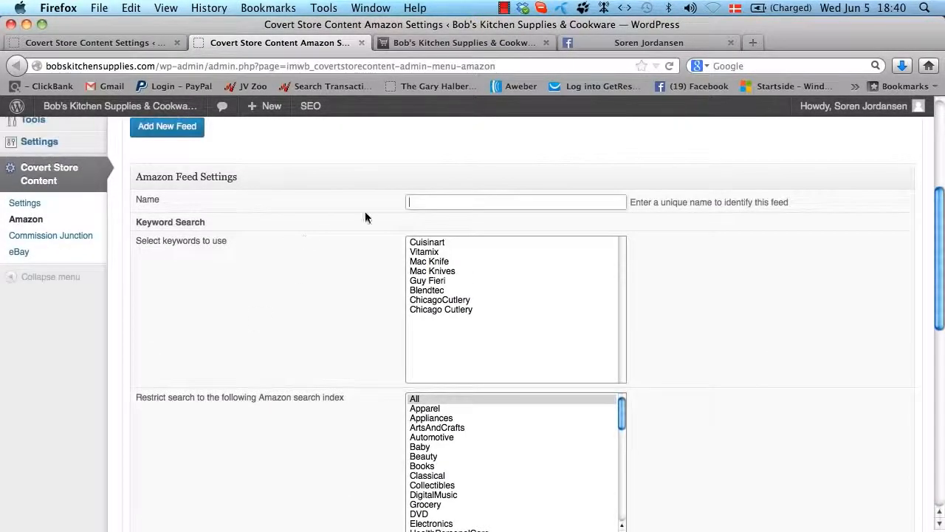
click(422, 201)
text(Vitamix)
click(341, 232)
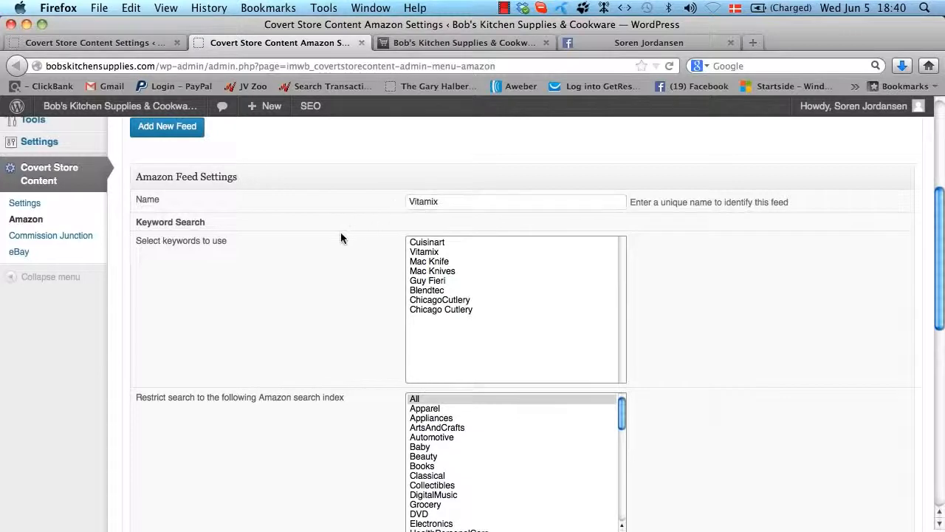
click(434, 252)
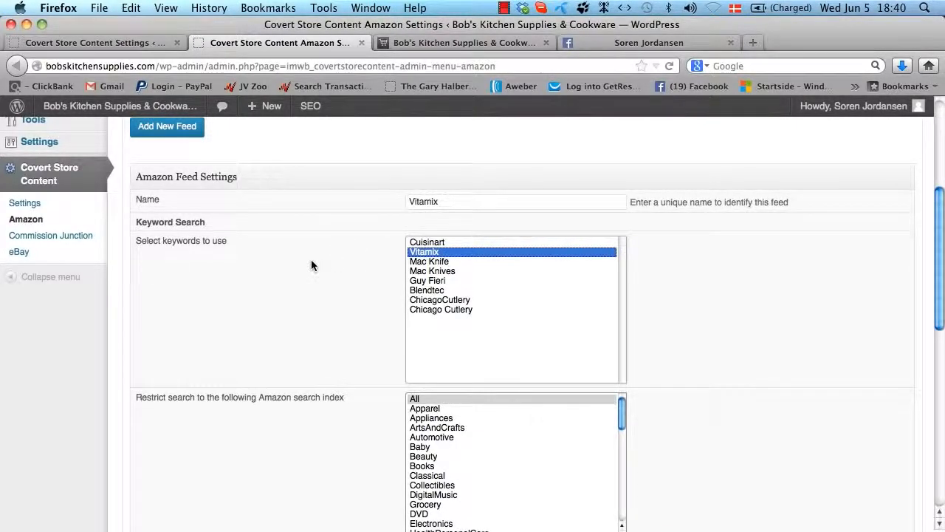
- Examine the Amazon search index categories available for restricting the Vitamix feed's search
scroll(310, 260, down, 3)
scroll(310, 263, up, 3)
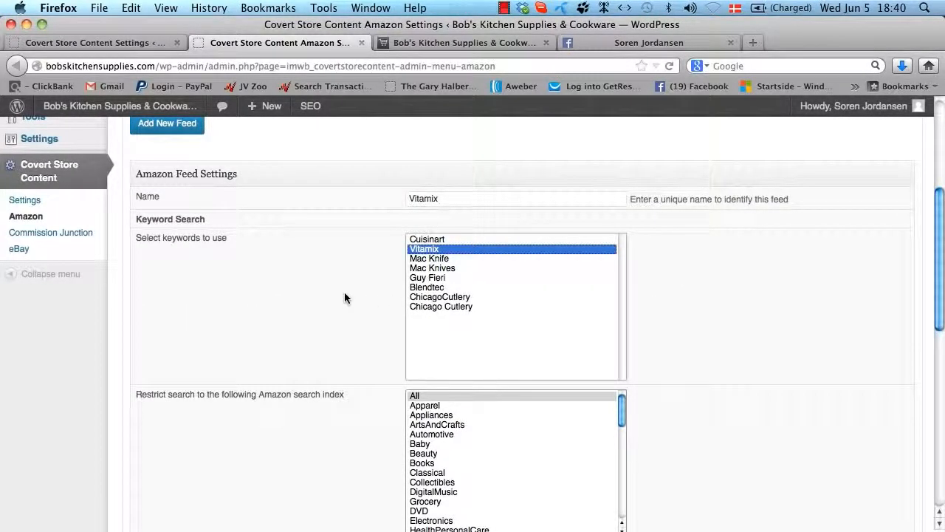
scroll(340, 262, down, 4)
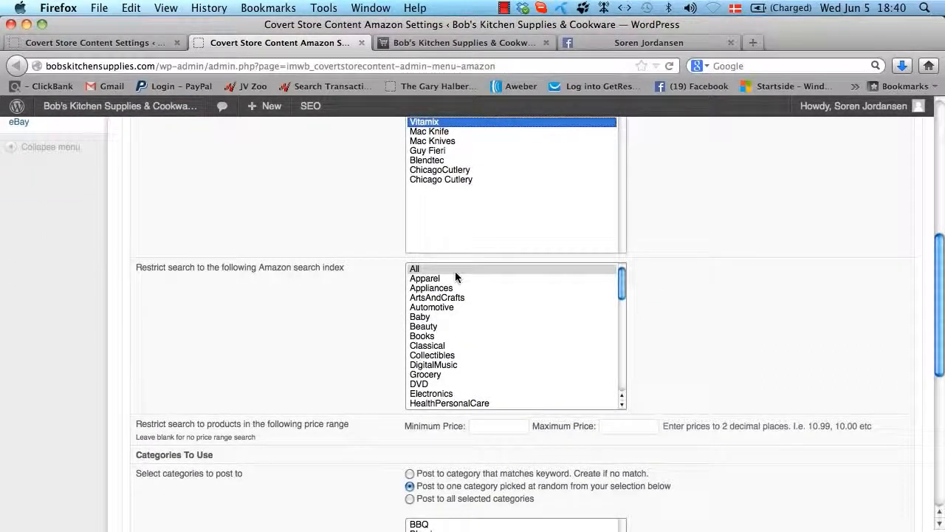
scroll(455, 271, down, 2)
scroll(455, 271, up, 2)
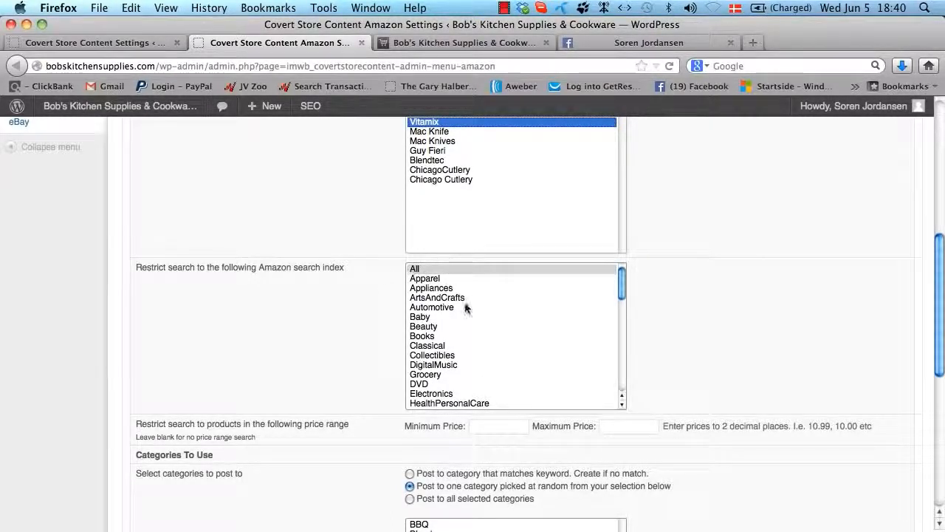
scroll(465, 304, down, 5)
scroll(465, 304, down, 1)
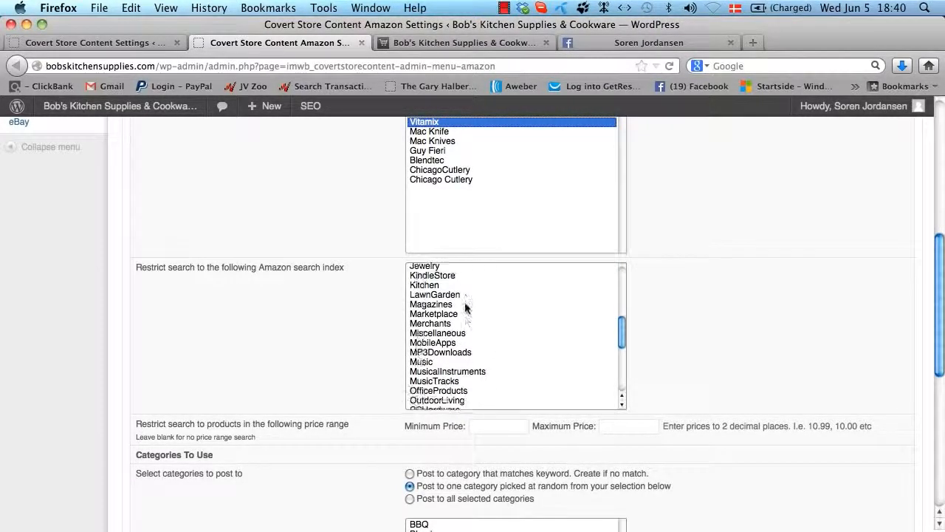
scroll(465, 304, down, 5)
scroll(464, 302, up, 10)
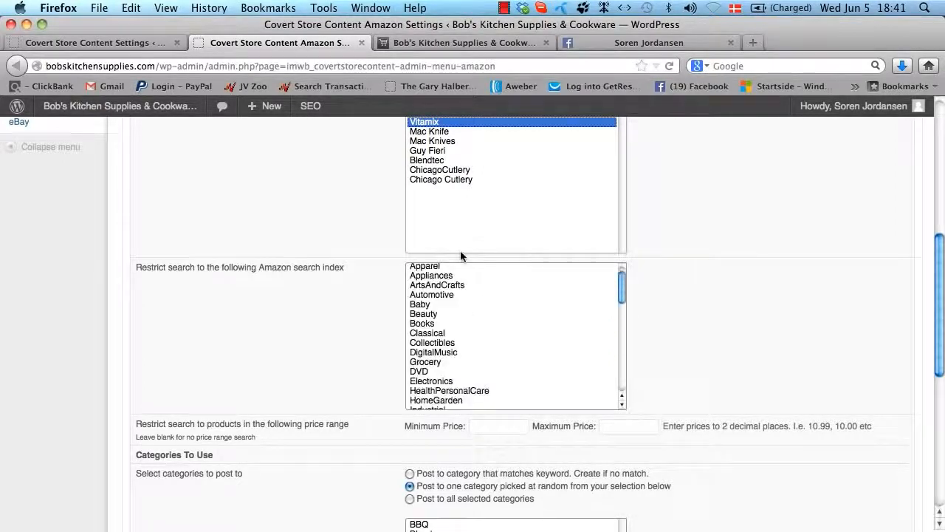
scroll(435, 279, up, 1)
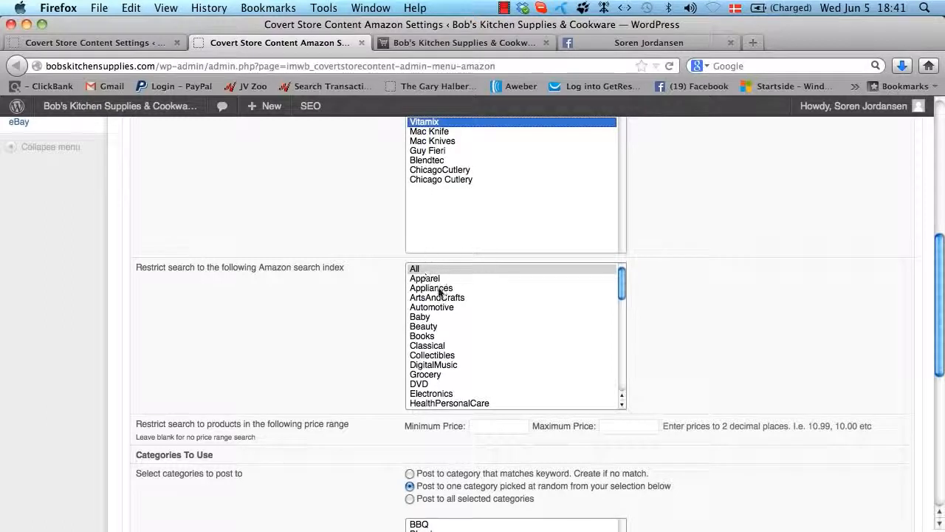
- Look through the remaining search index options and the optional price range fields for the Vitamix feed
scroll(487, 280, down, 2)
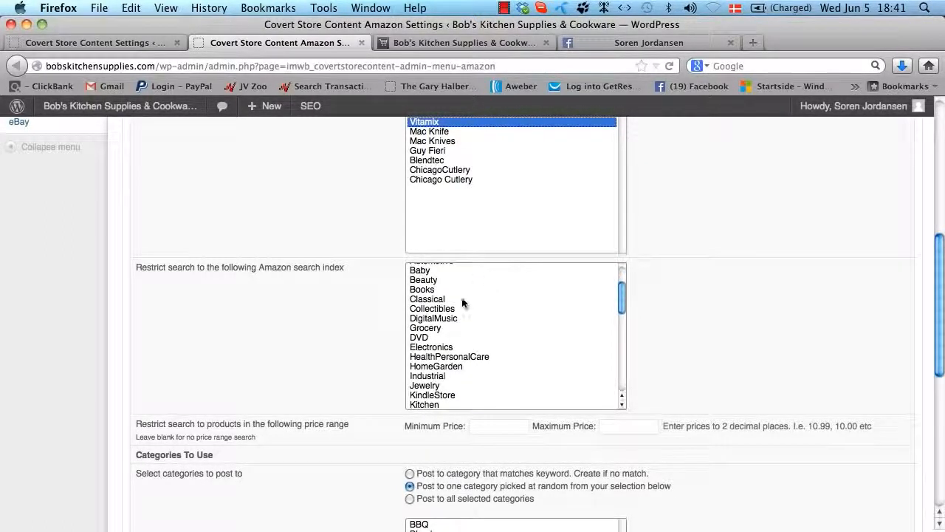
scroll(462, 362, up, 2)
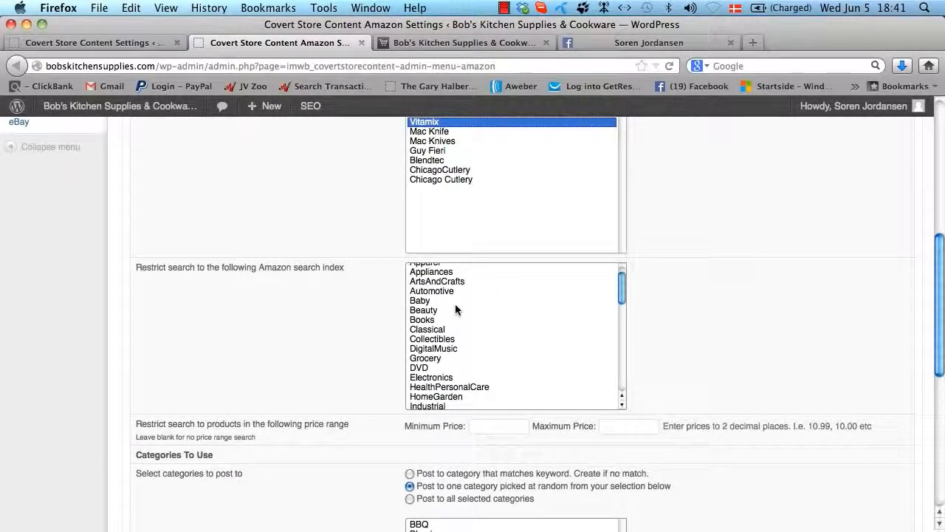
click(340, 394)
scroll(342, 397, down, 2)
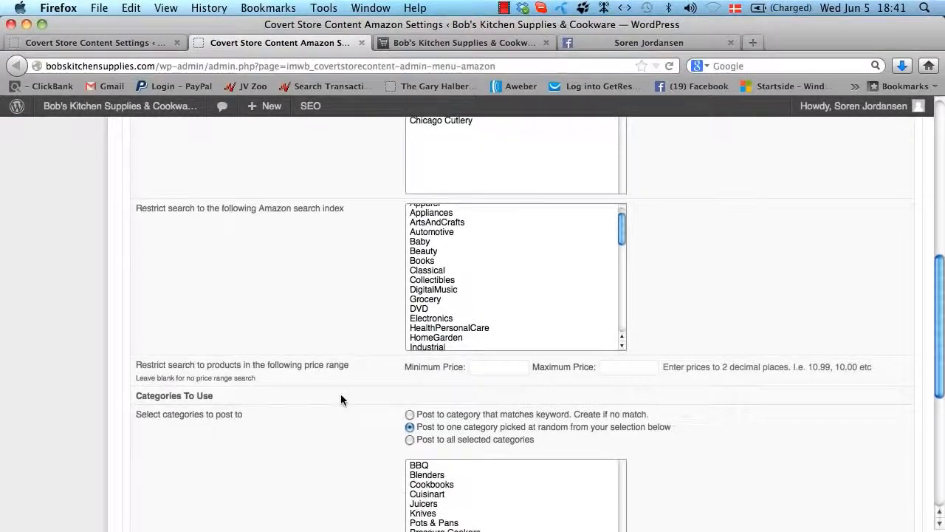
scroll(341, 397, down, 2)
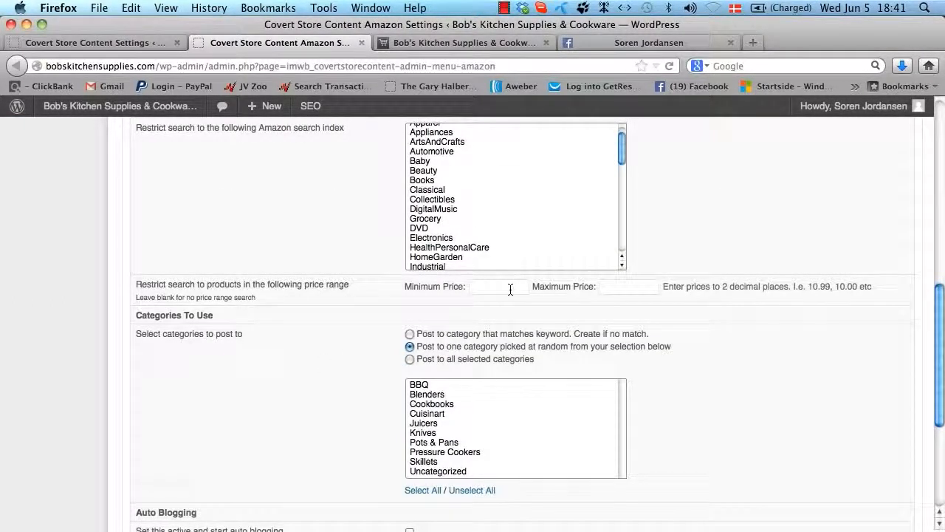
click(484, 290)
- Set the feed to post to the category that matches the keyword, creating one if there is no match
scroll(435, 293, down, 5)
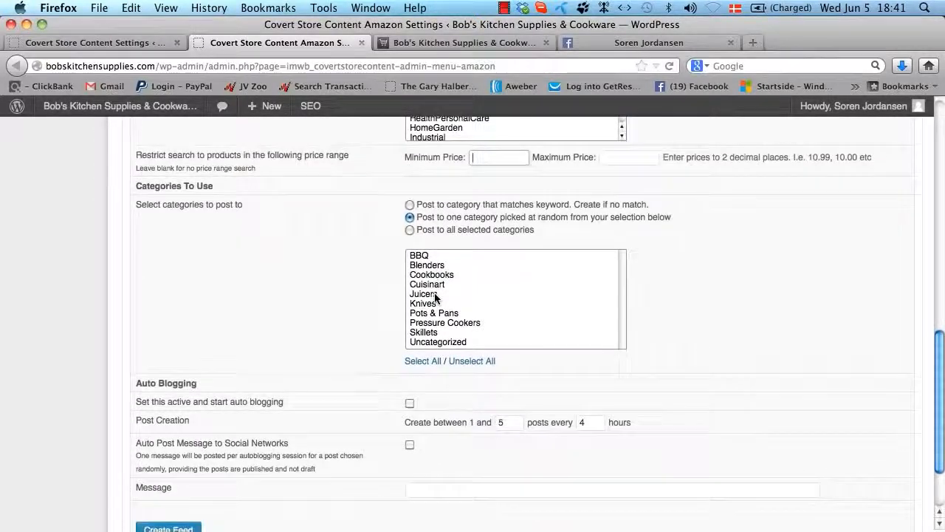
click(409, 201)
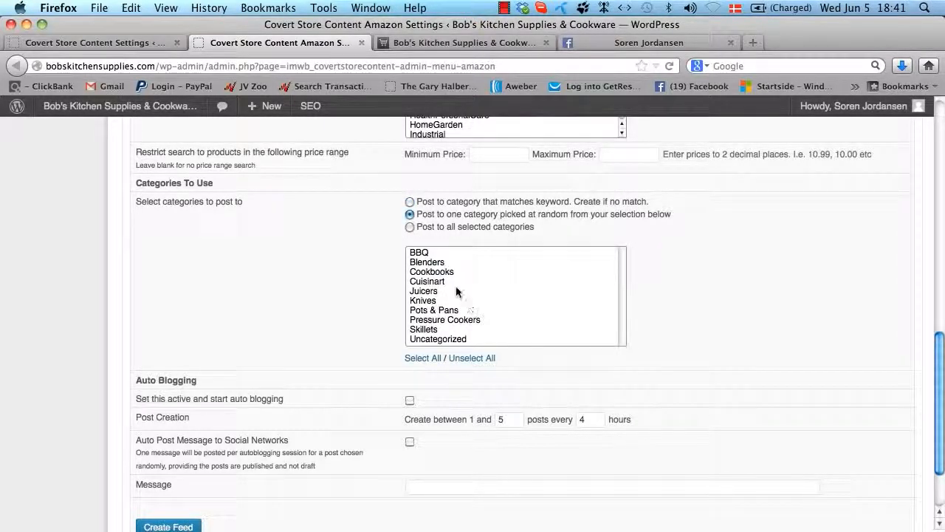
click(409, 227)
click(410, 201)
- Activate auto blogging for the feed and have it create between 1 and 2 posts every 24 hours
scroll(439, 266, down, 3)
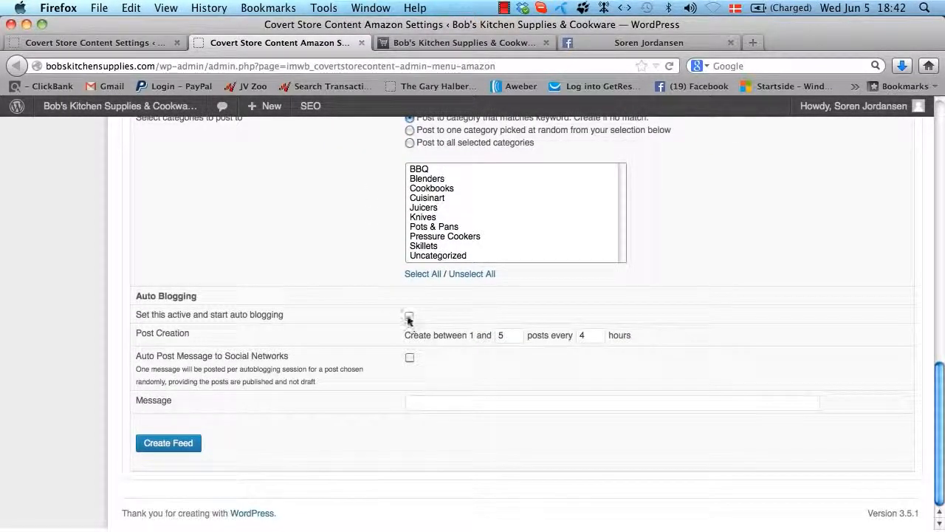
click(411, 316)
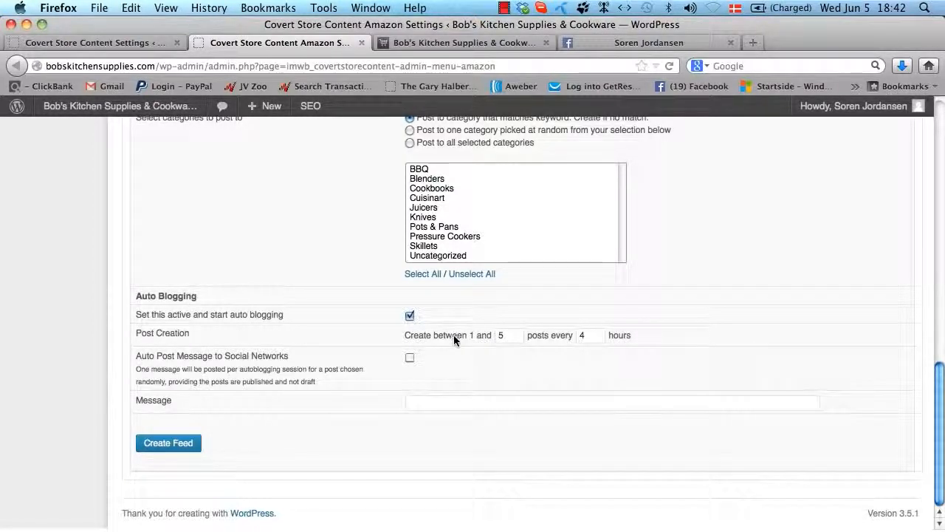
click(495, 336)
text(2)
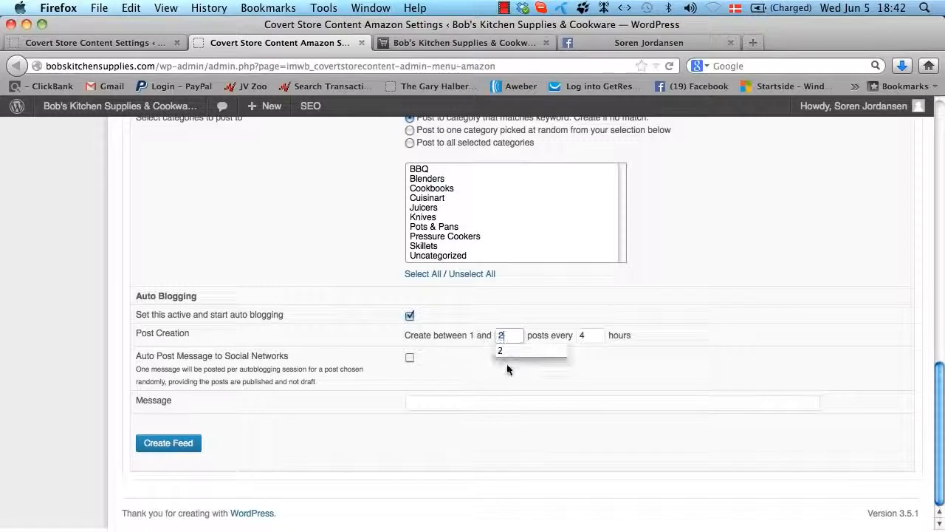
click(509, 368)
click(509, 368)
click(581, 336)
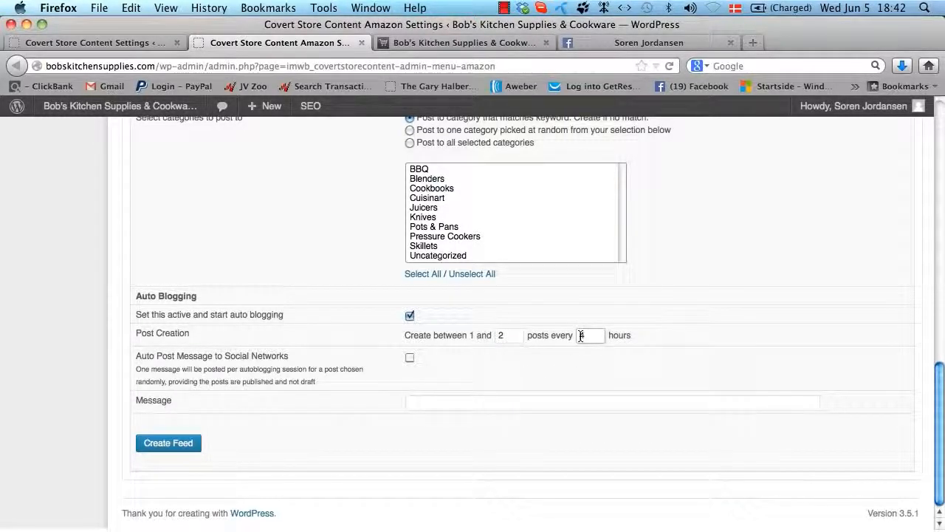
text(24)
click(696, 369)
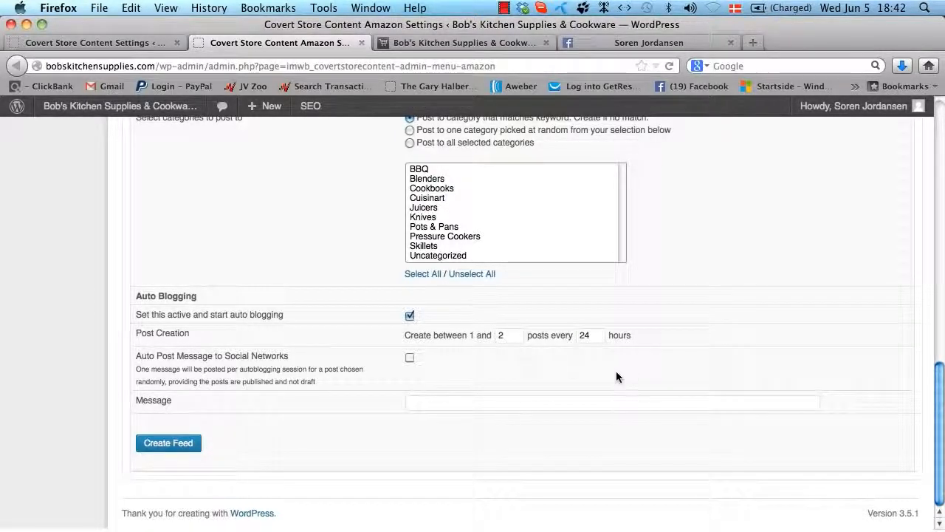
- Enable auto posting to social networks with the message "Check out this cool product" and create the feed
click(410, 358)
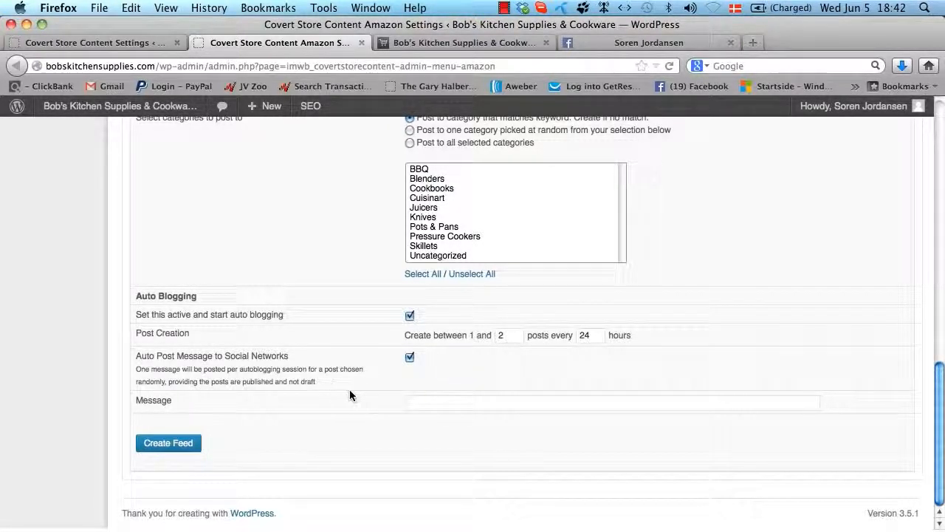
click(428, 403)
text(Che)
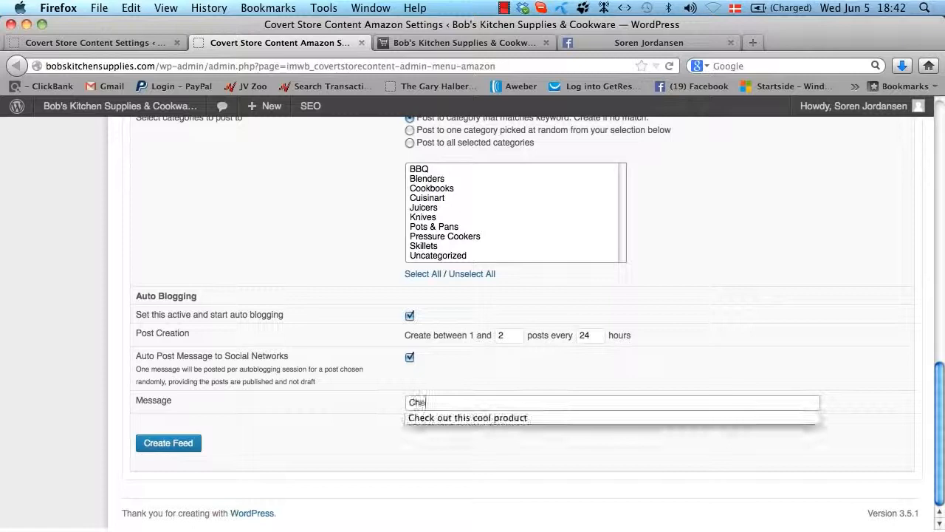
click(493, 417)
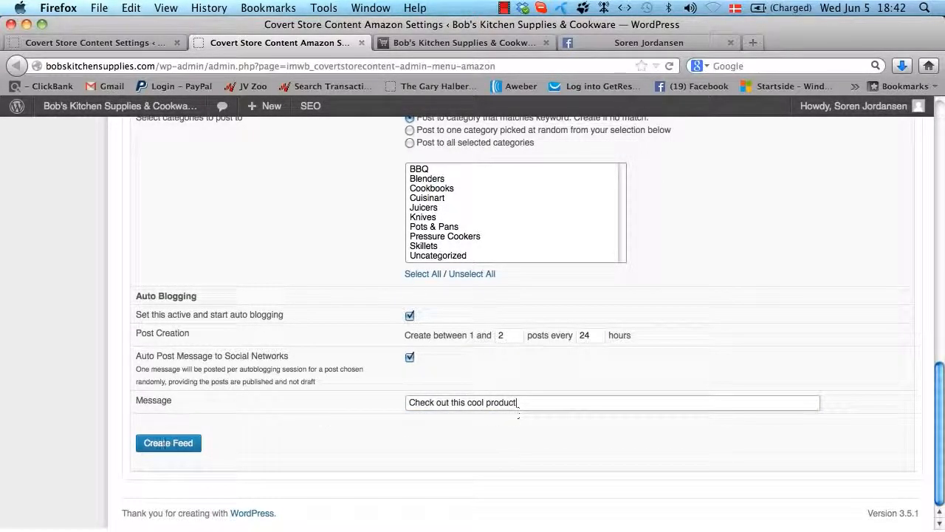
click(163, 447)
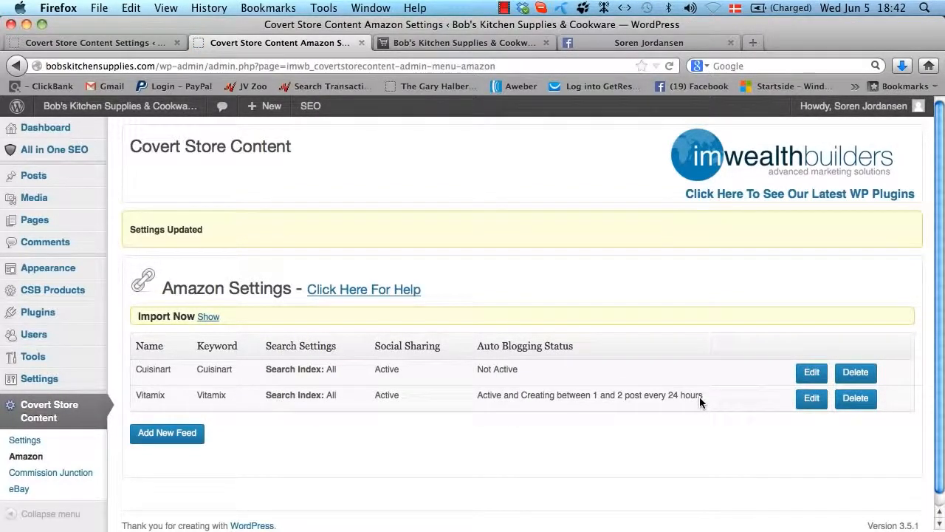
- Check the storefront's current newest products and run the active auto blogging modules immediately from the Covert Store Content settings page
click(108, 41)
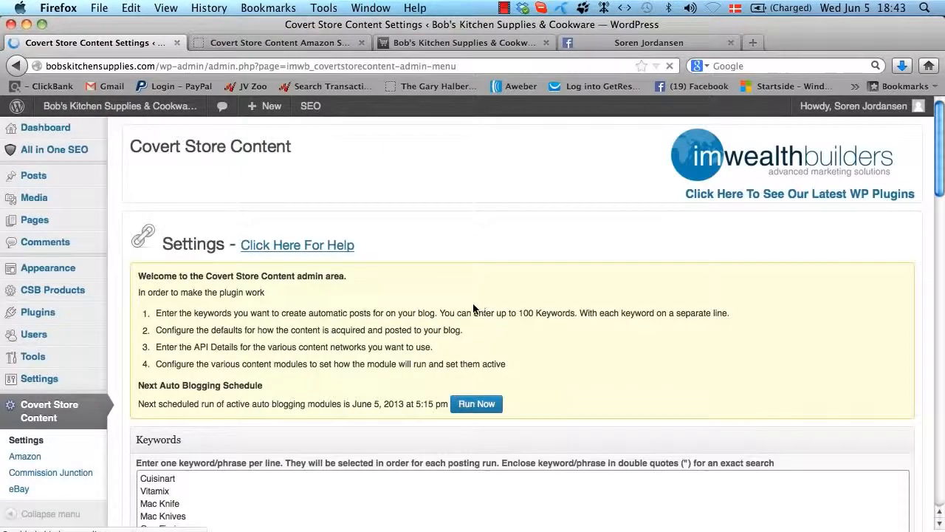
scroll(469, 325, down, 1)
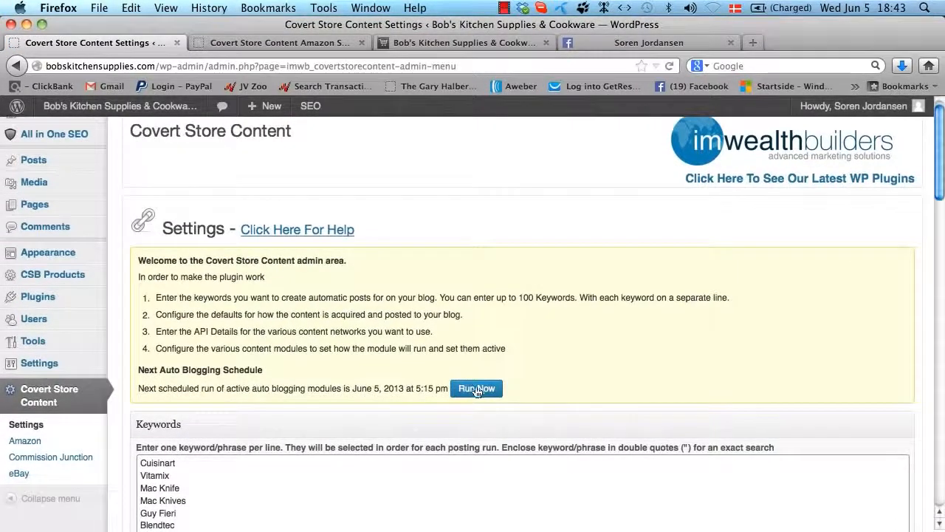
click(438, 43)
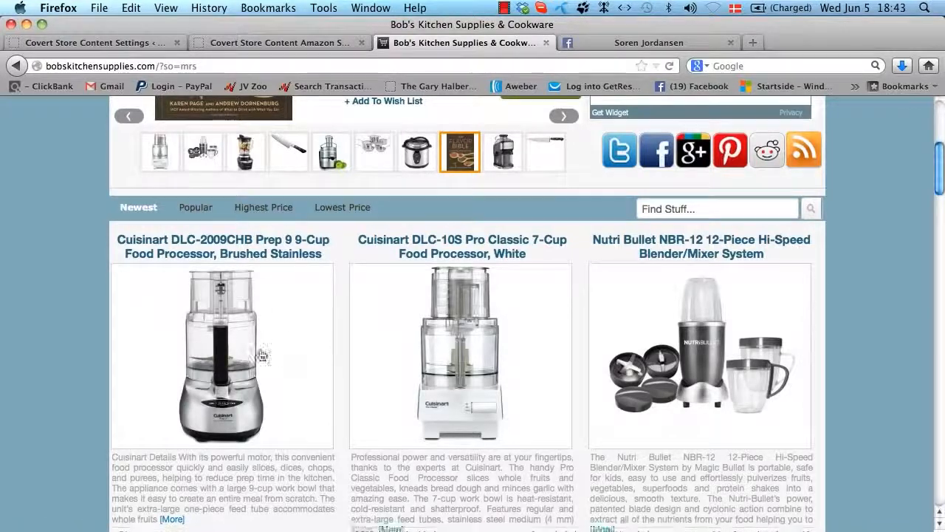
click(96, 43)
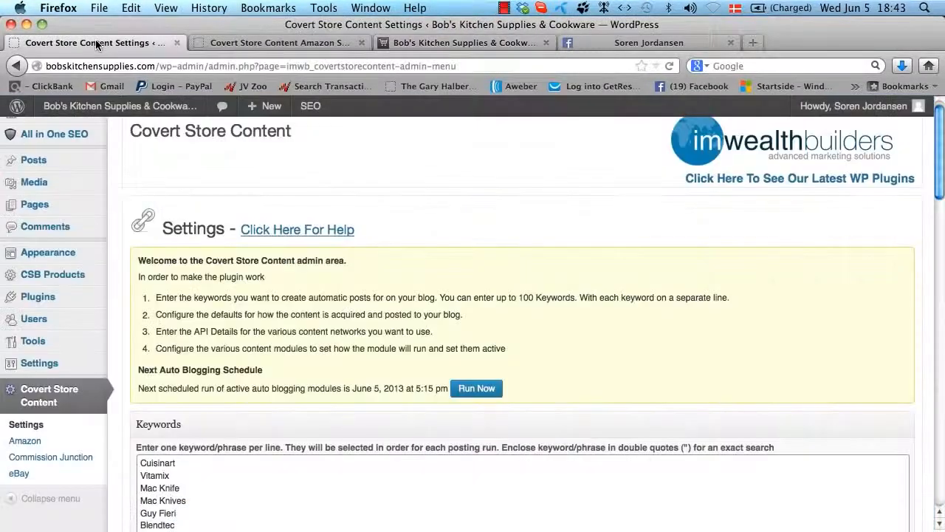
click(467, 392)
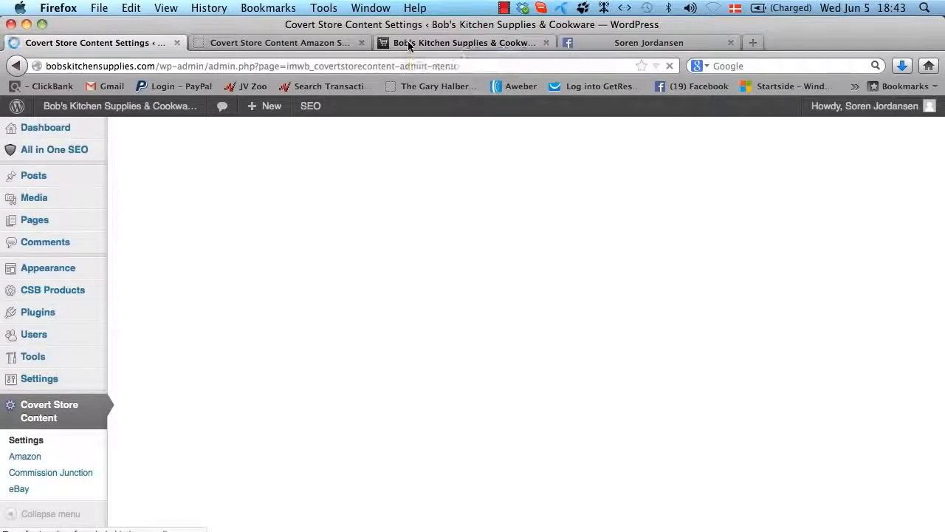
- Reload the storefront to check its newest products and view the automatically shared product post on the Facebook profile
click(409, 43)
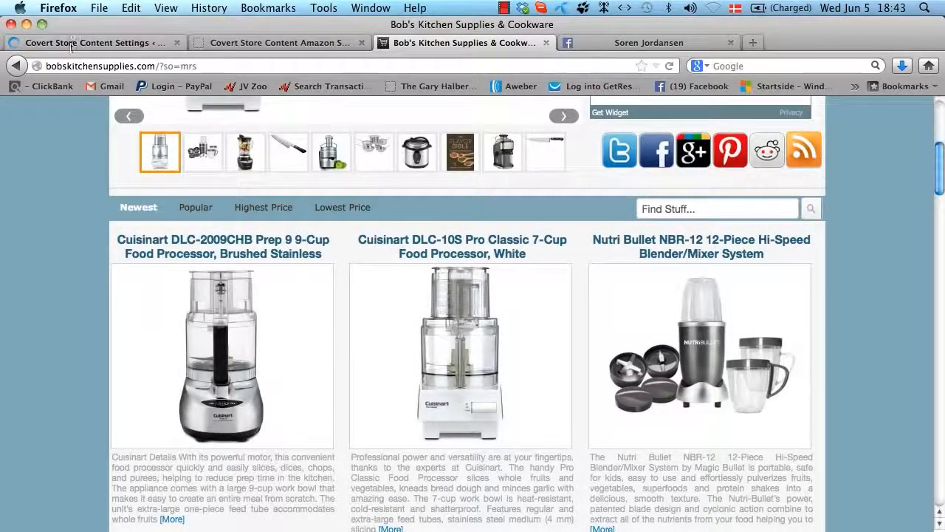
click(667, 66)
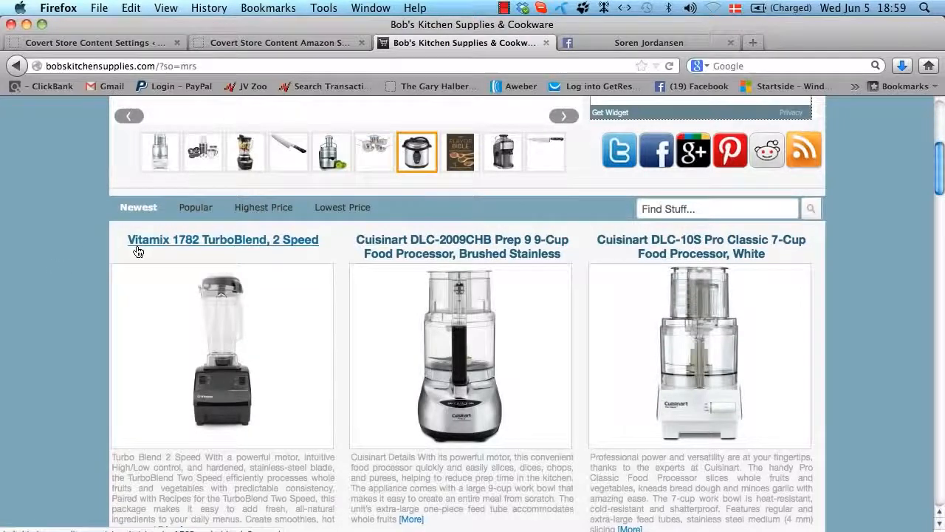
click(622, 42)
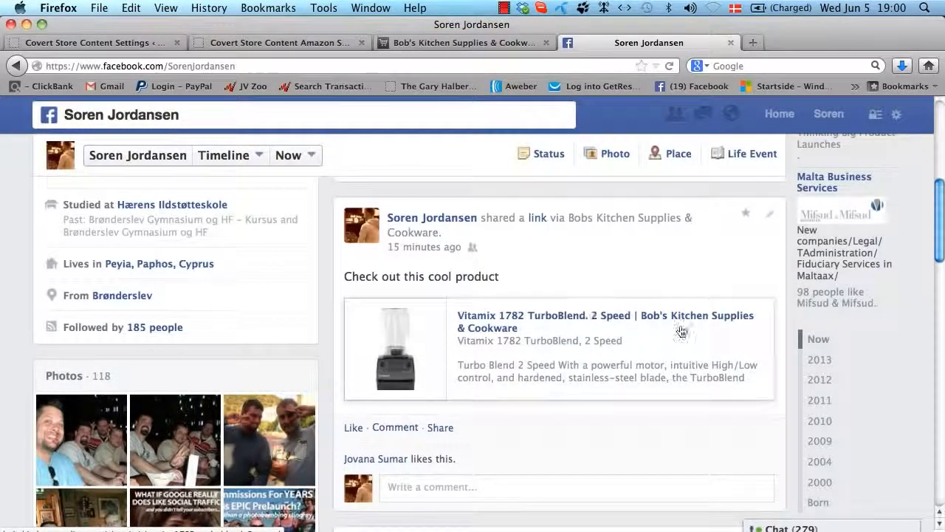
scroll(639, 367, down, 1)
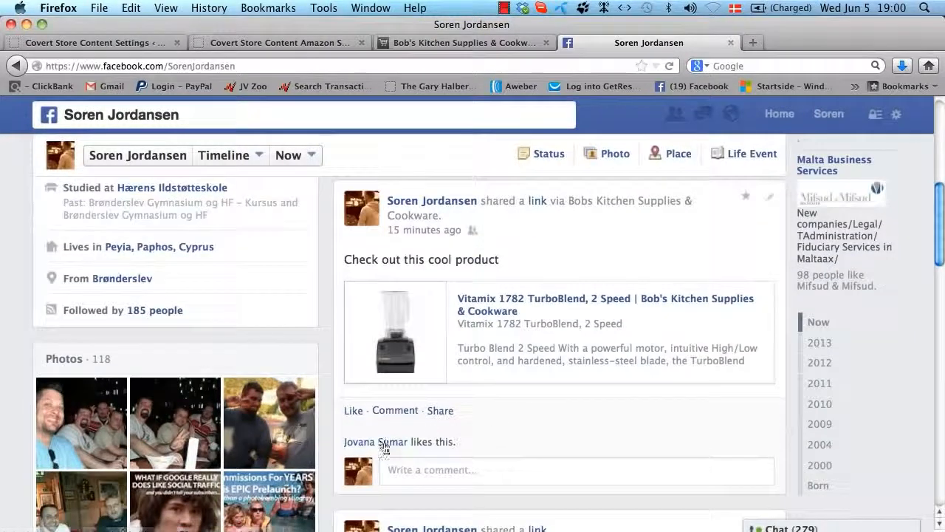
scroll(616, 415, up, 1)
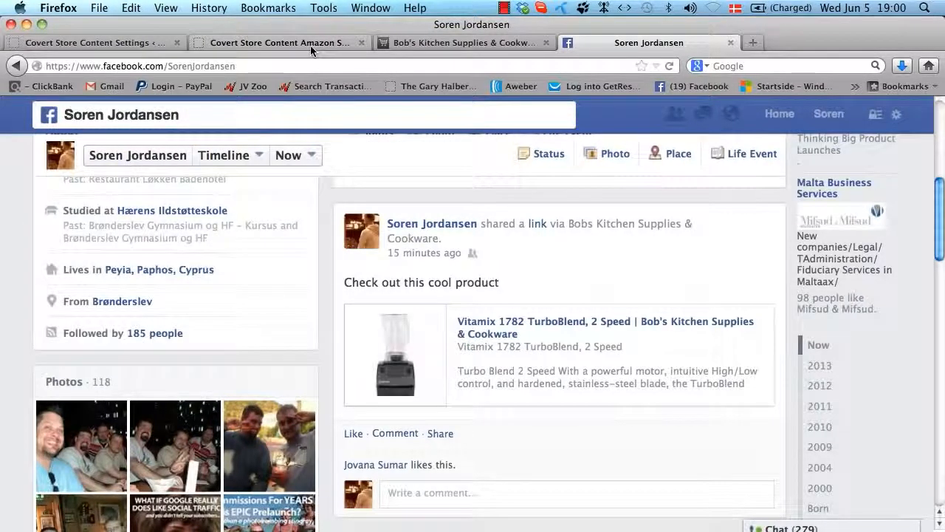
- Expand the Import Now section of the Amazon settings and select the Cuisinart feed with the Cuisinart keyword
click(332, 46)
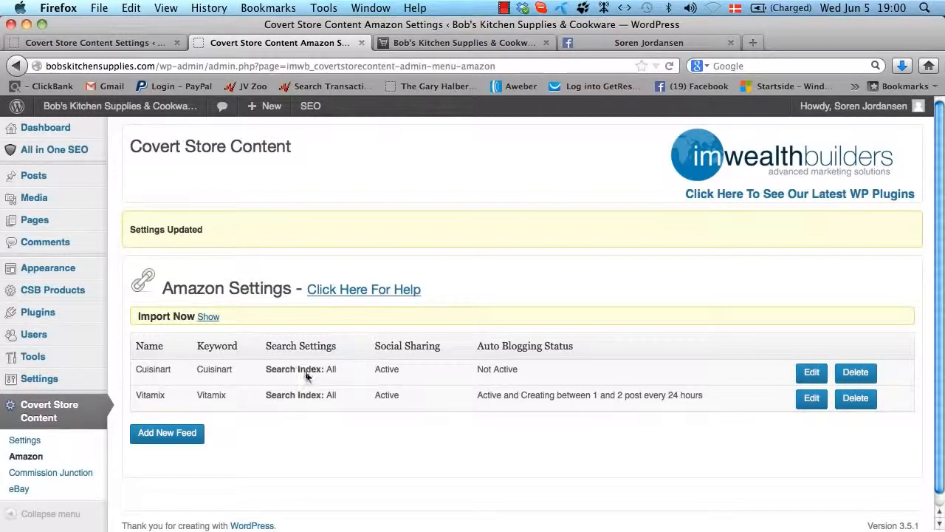
click(166, 445)
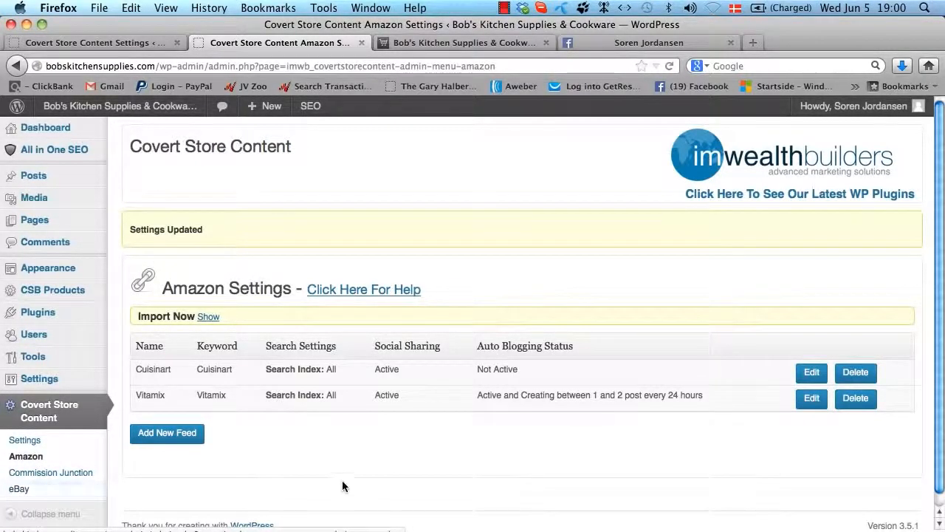
click(209, 317)
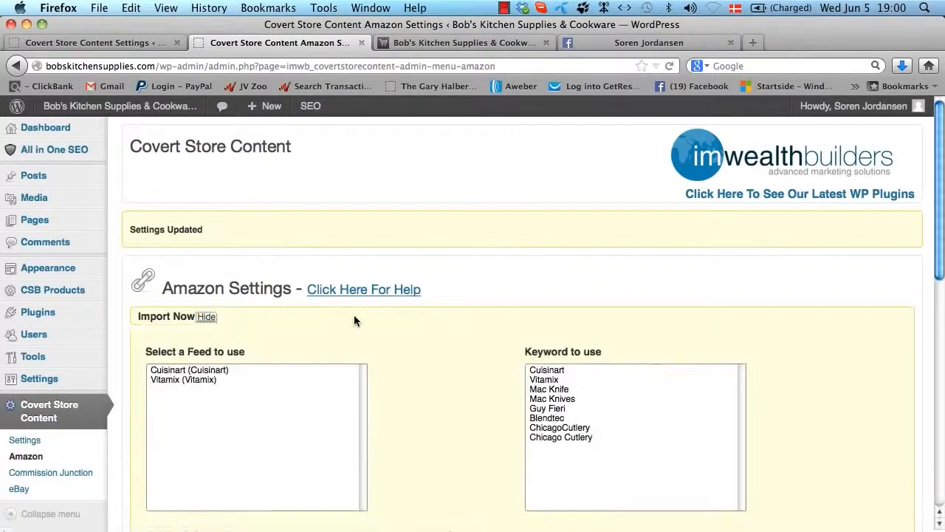
scroll(354, 320, down, 1)
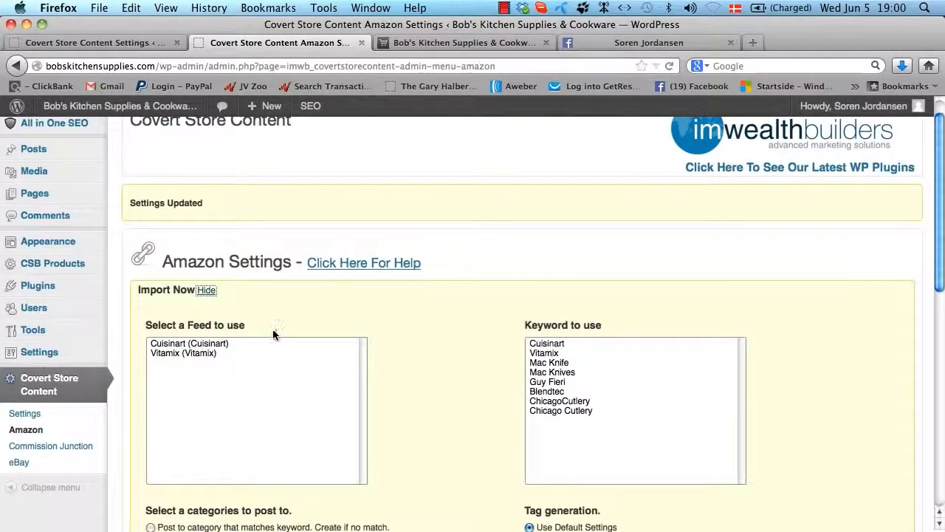
click(223, 344)
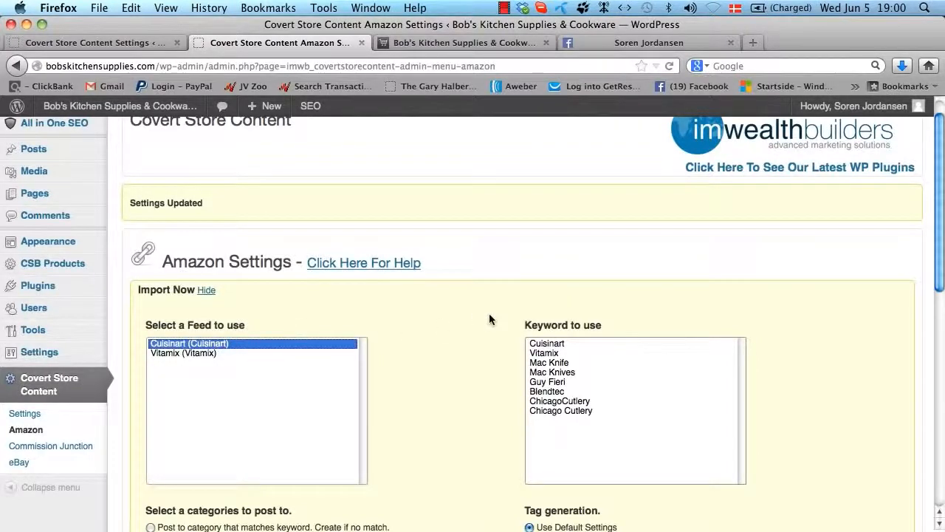
click(569, 344)
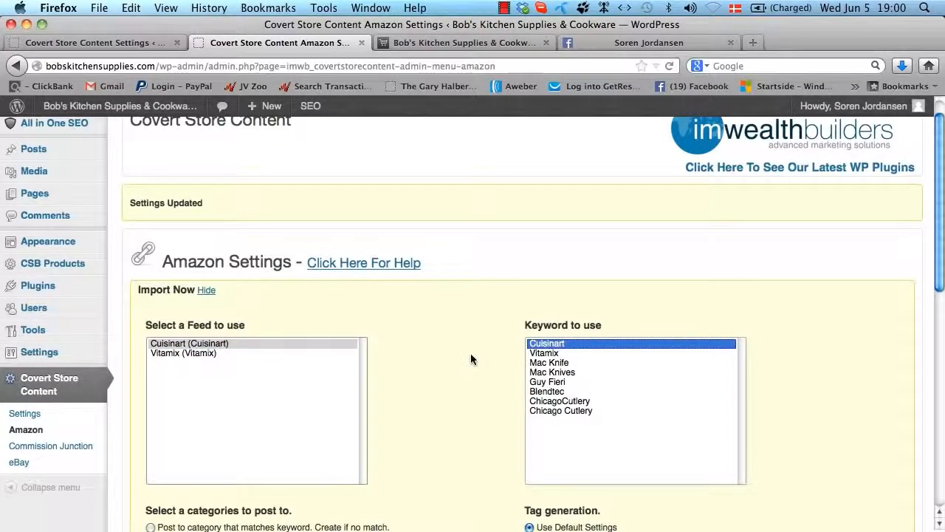
- Set the import to post to the category that matches the keyword, creating one if none matches
scroll(473, 359, down, 3)
scroll(470, 360, down, 1)
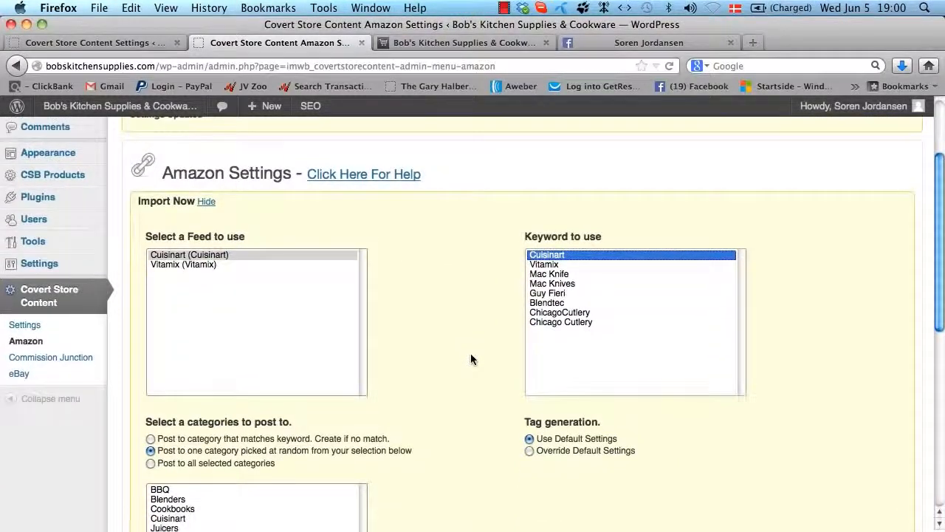
scroll(471, 359, down, 1)
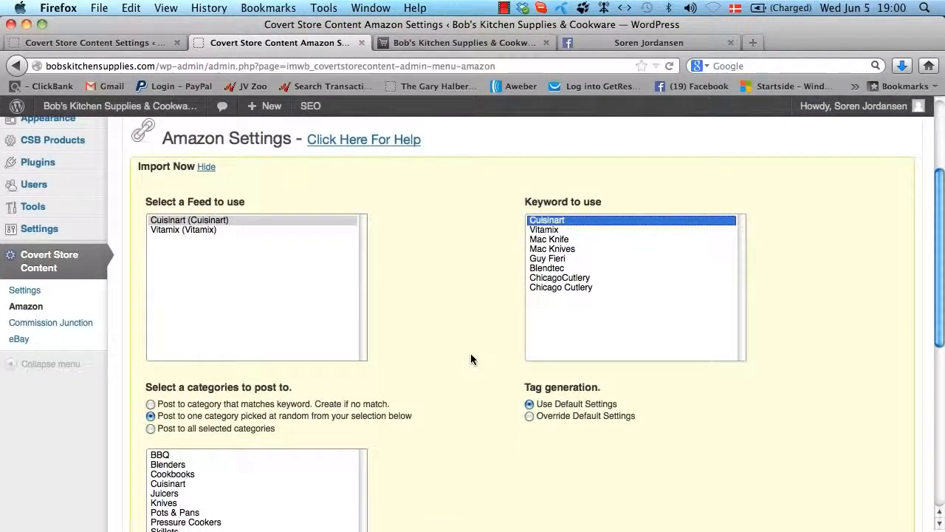
scroll(472, 359, down, 1)
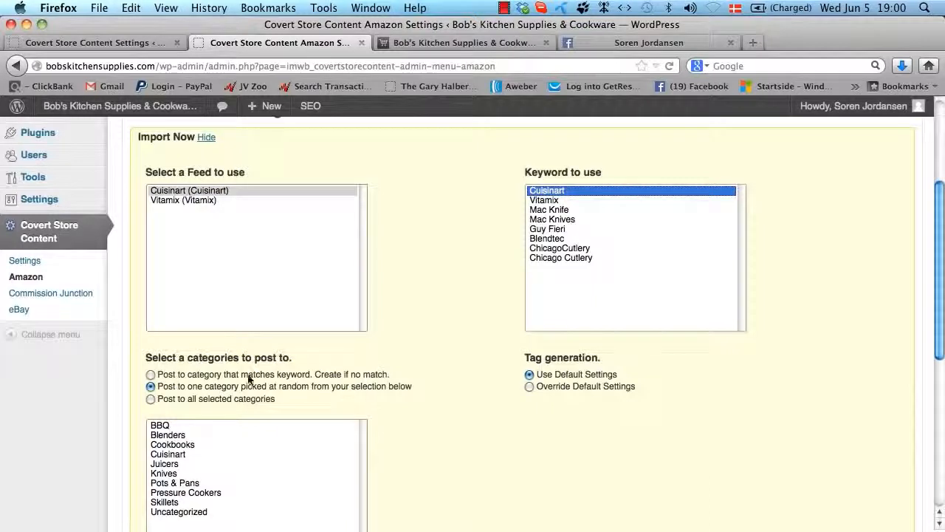
click(153, 375)
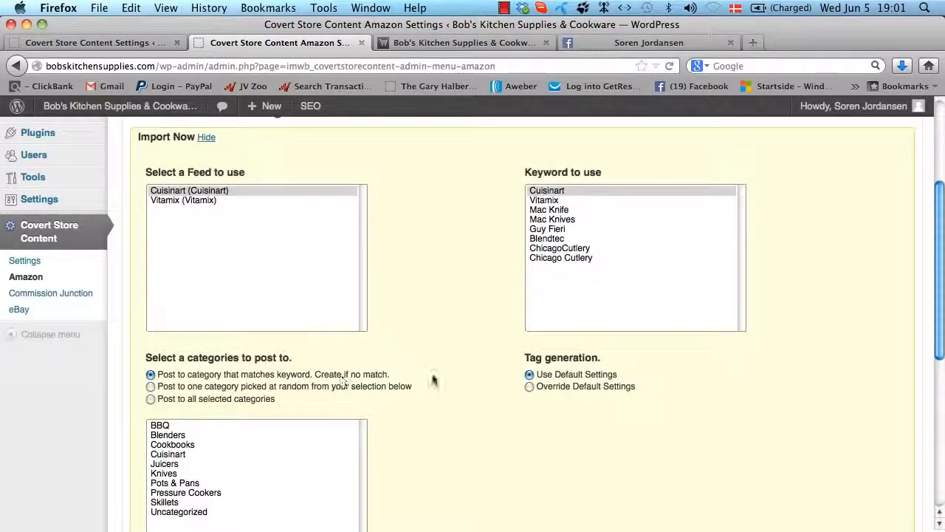
- Preview the override option for tag generation and return tag generation to the default settings
scroll(464, 380, down, 1)
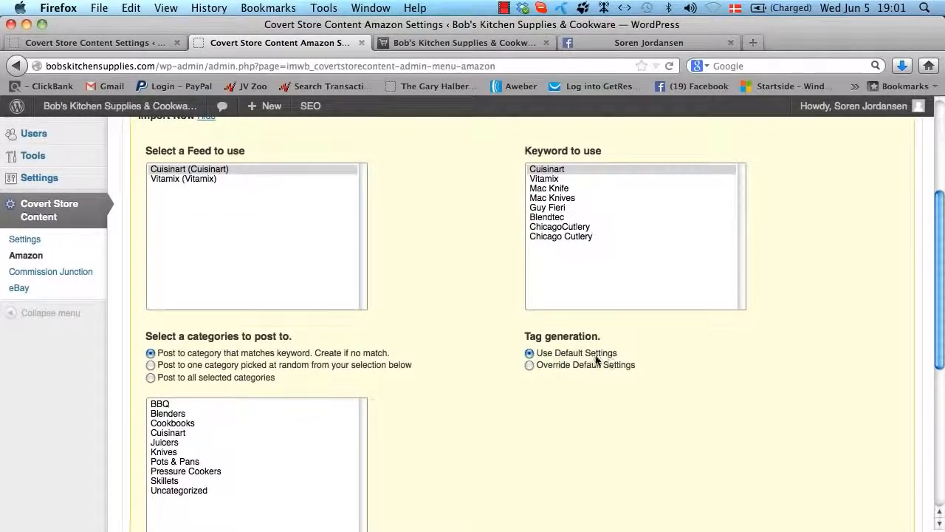
click(528, 365)
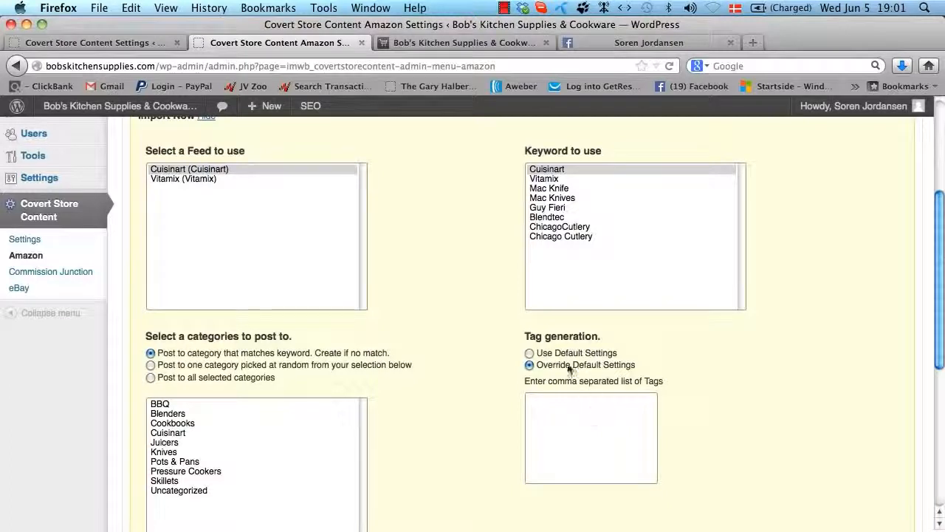
click(530, 353)
- Set the status of the imported posts to Draft and leave auto posting to social networks turned off
scroll(456, 379, down, 4)
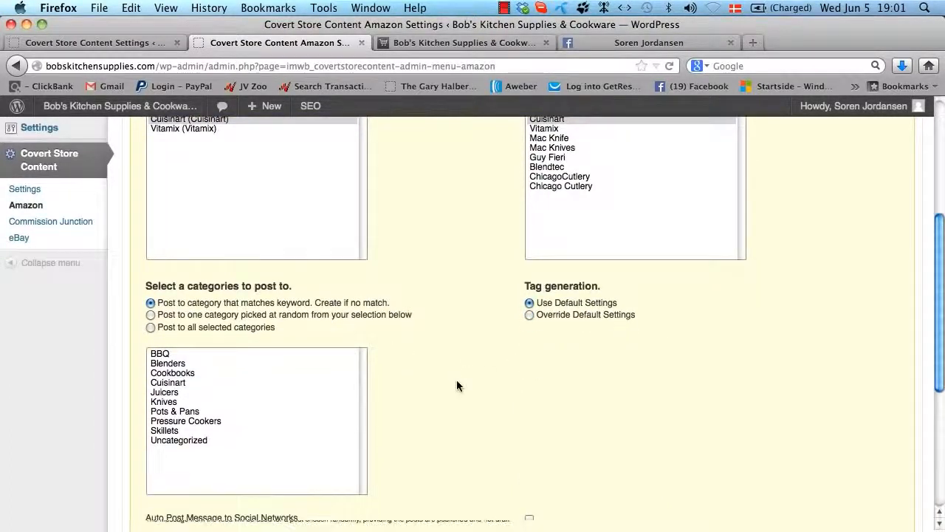
scroll(457, 385, down, 1)
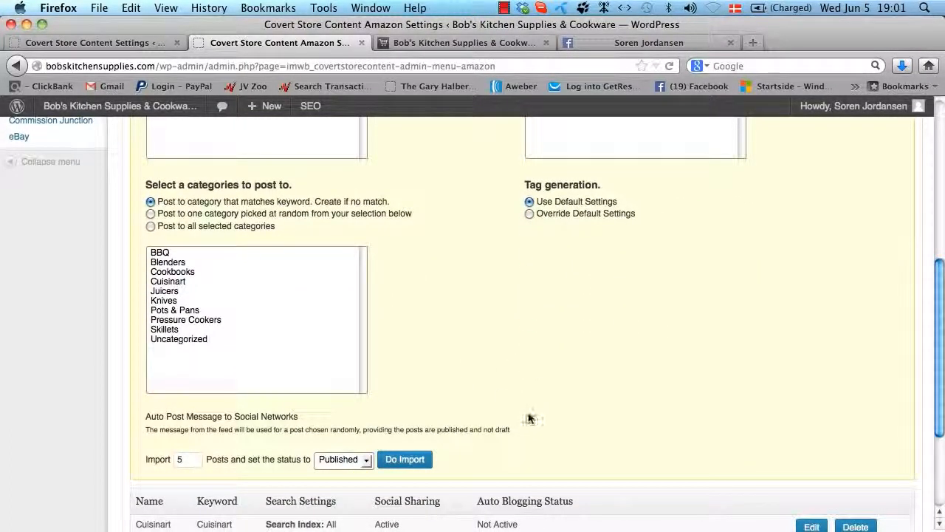
click(528, 418)
click(344, 459)
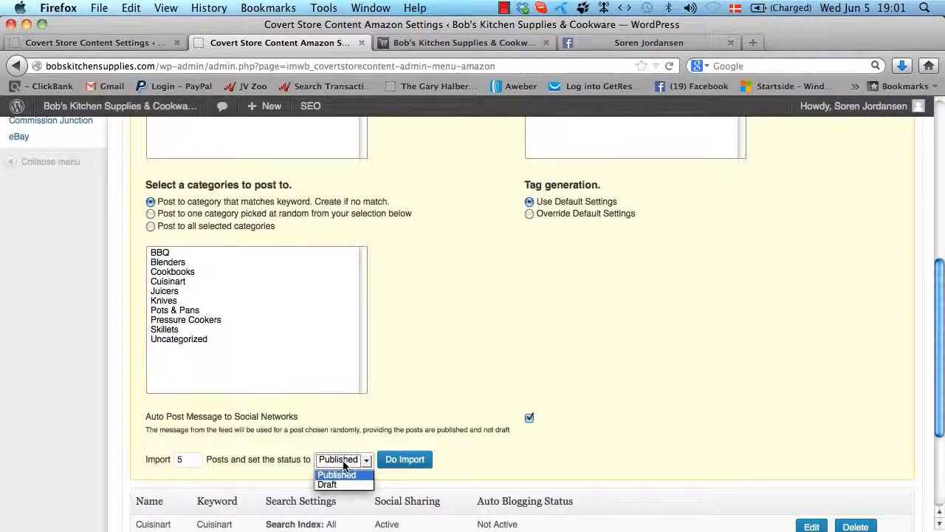
click(328, 483)
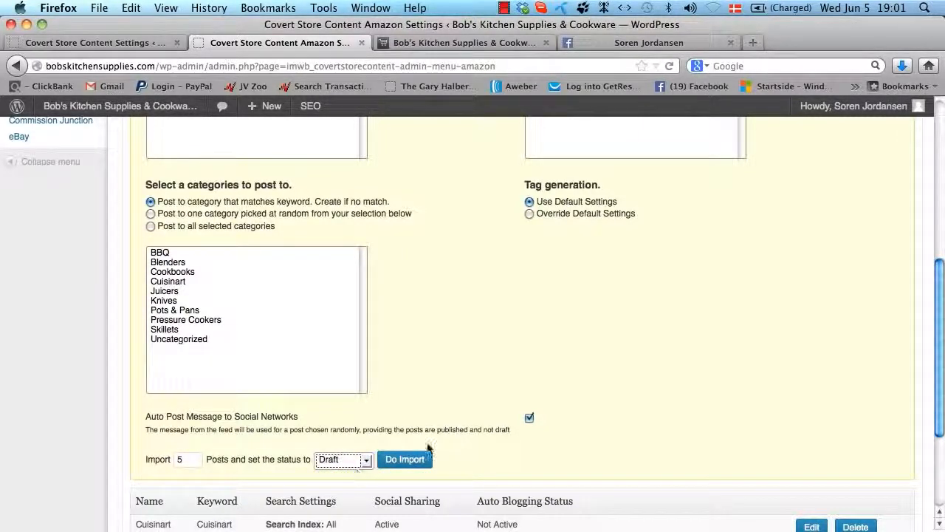
click(528, 421)
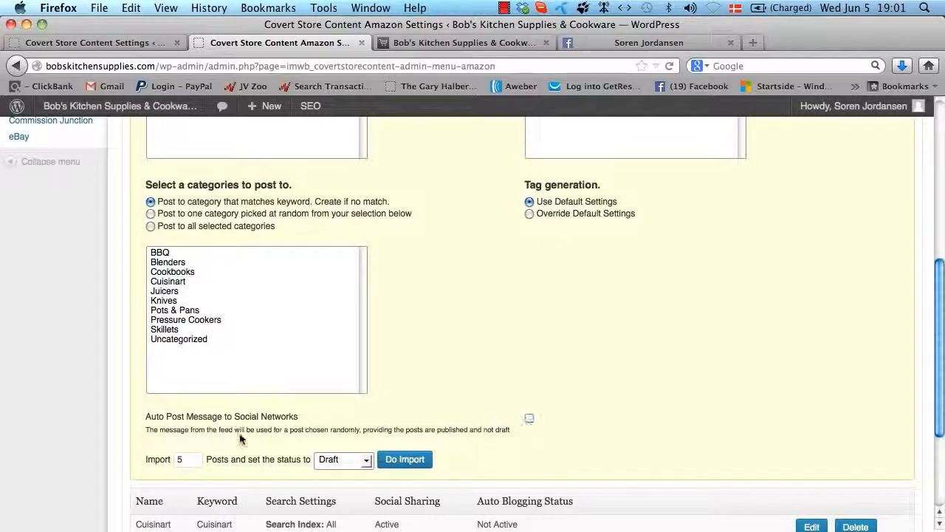
- Set the number of posts to import to 2 and run the Cuisinart import
drag(193, 461, 135, 457)
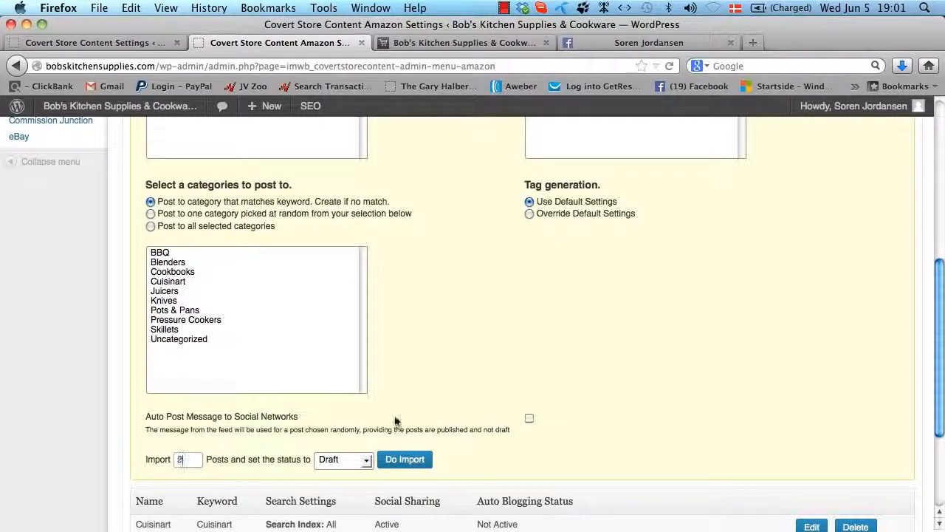
text(2)
click(405, 466)
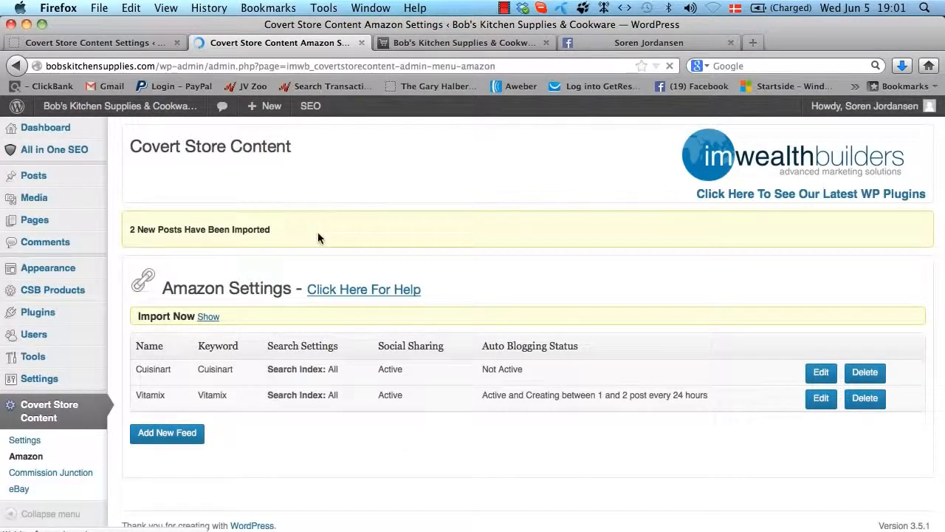
- Check the imported Cuisinart products in the list of draft posts, and return to the Covert Store Content settings page
mouse_move(44, 176)
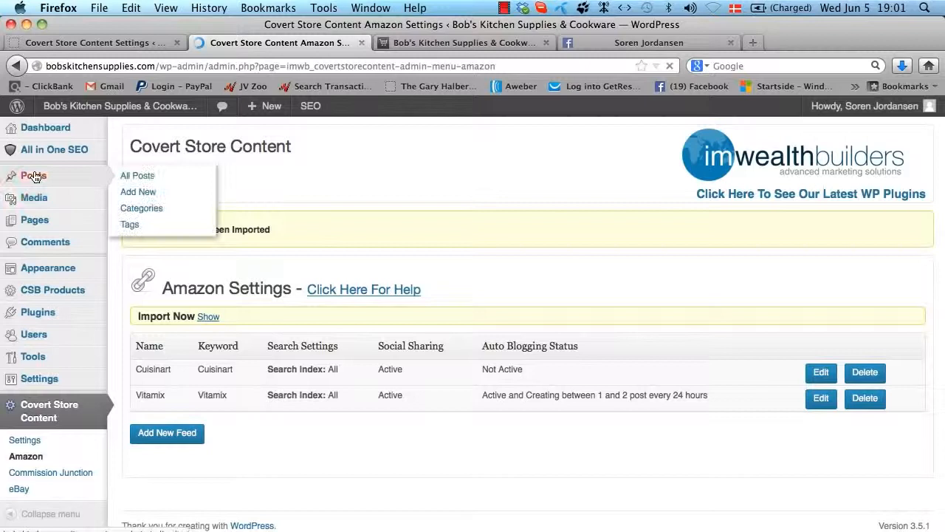
click(136, 180)
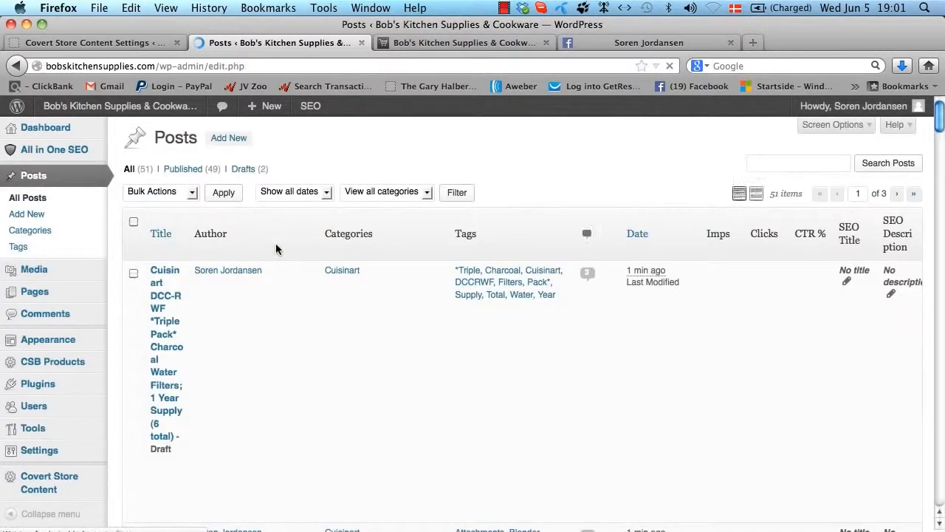
click(244, 170)
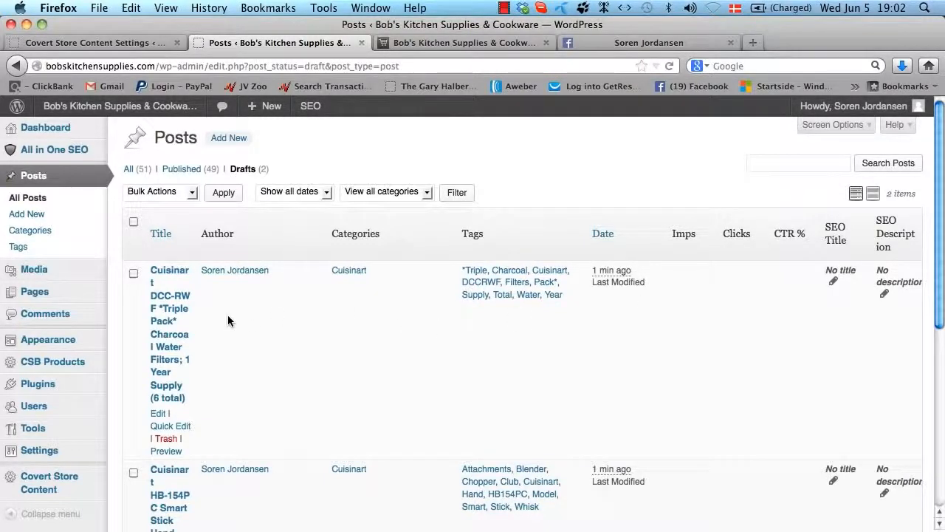
scroll(228, 320, down, 1)
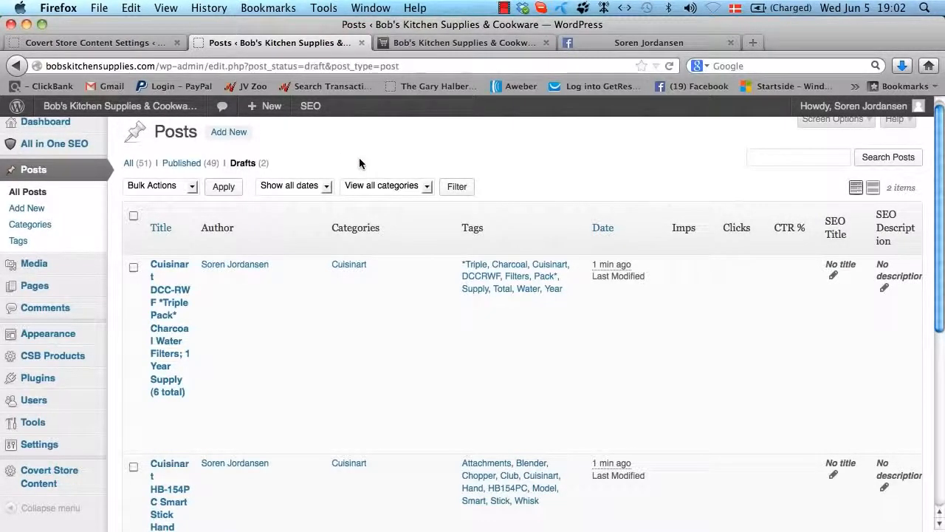
click(83, 44)
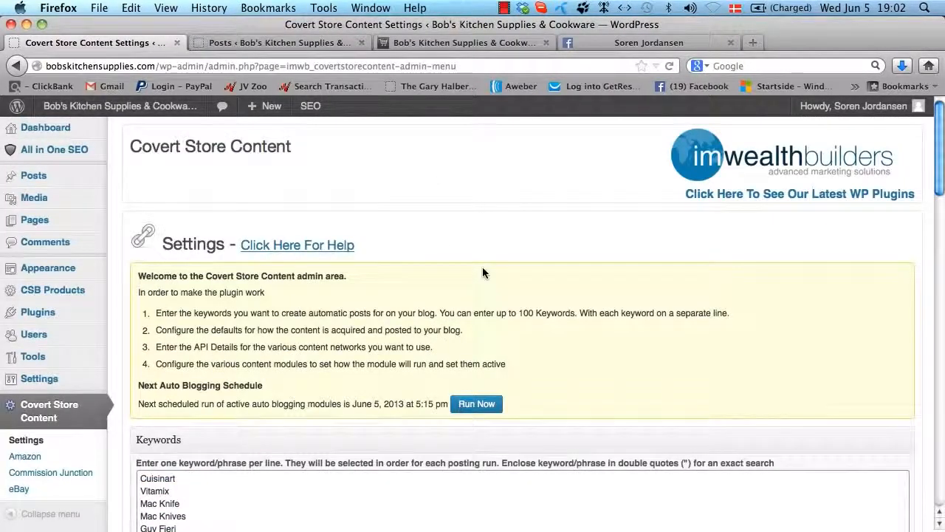